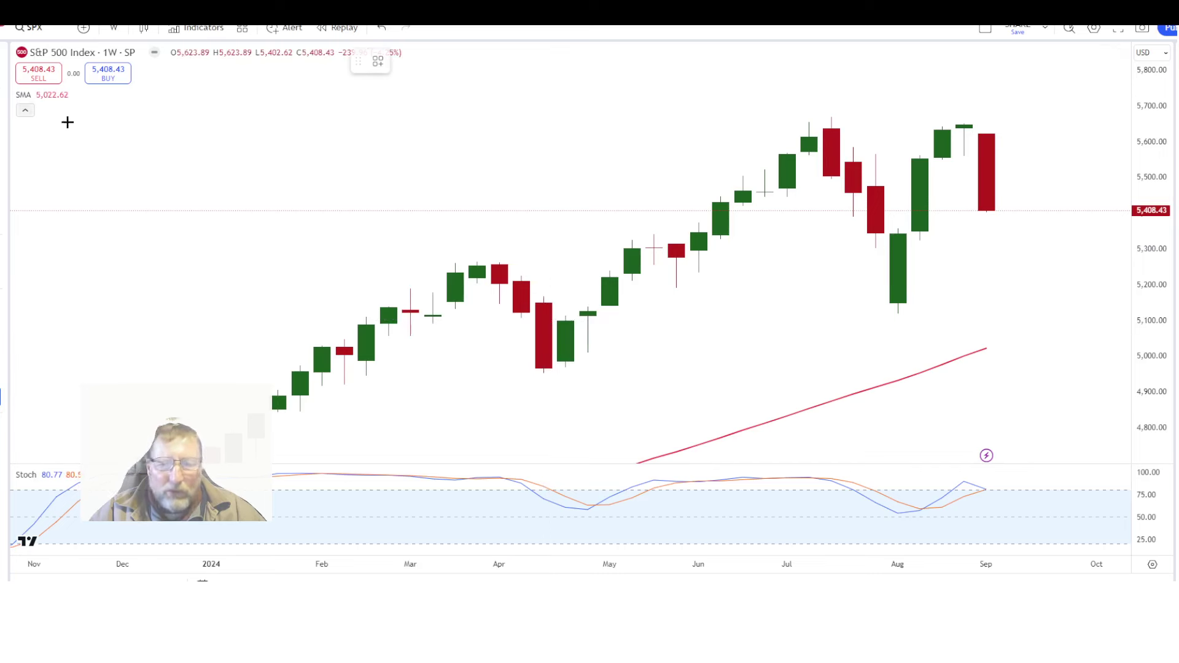
Draw a horizontal support line near 5,265 from the March 4 to the June 17, 2024 candles
{"action": "left_click", "coordinate": [407, 261]}
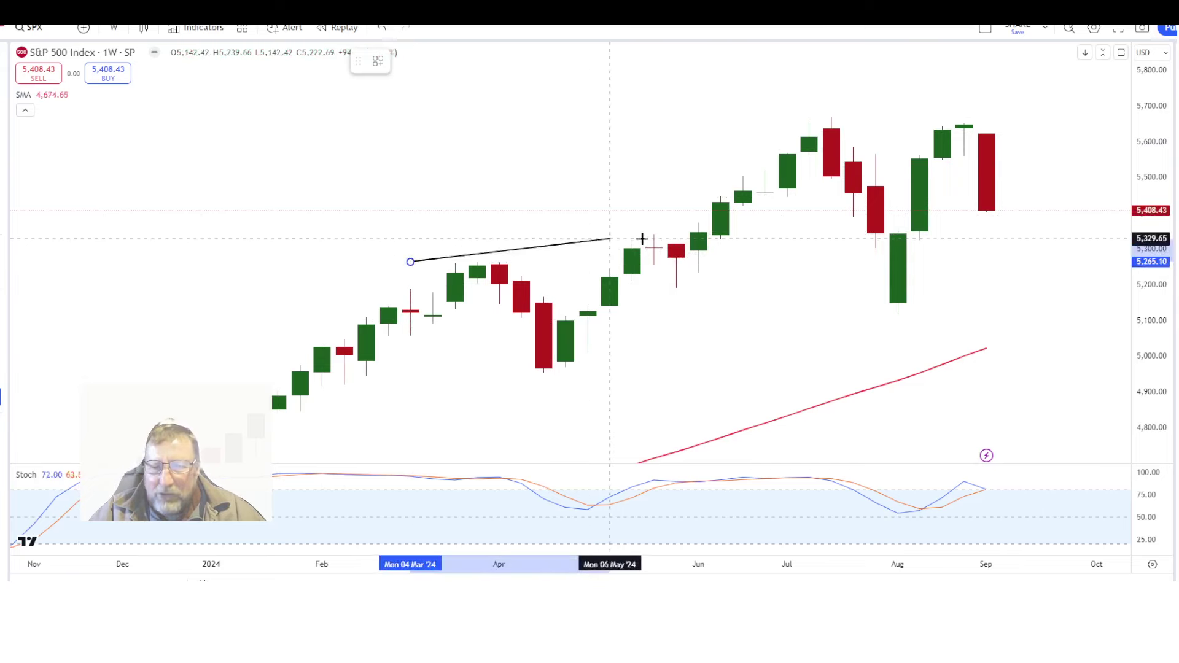
{"action": "left_click", "coordinate": [749, 262]}
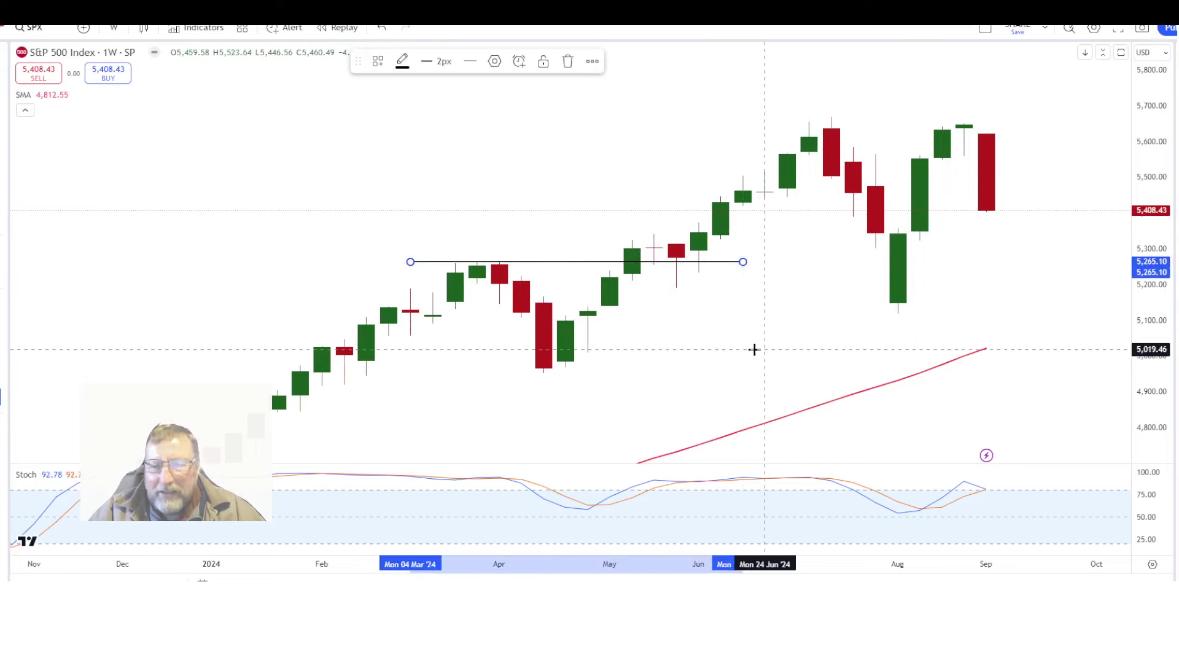
{"action": "left_click", "coordinate": [758, 339]}
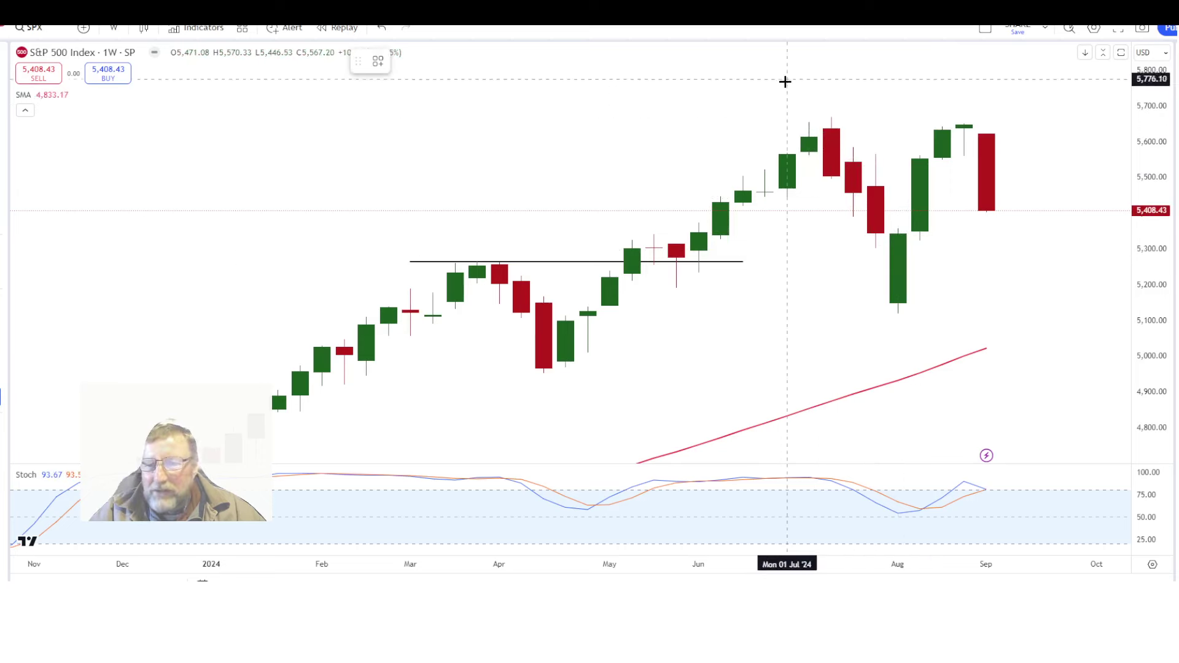
{"action": "left_click", "coordinate": [771, 116]}
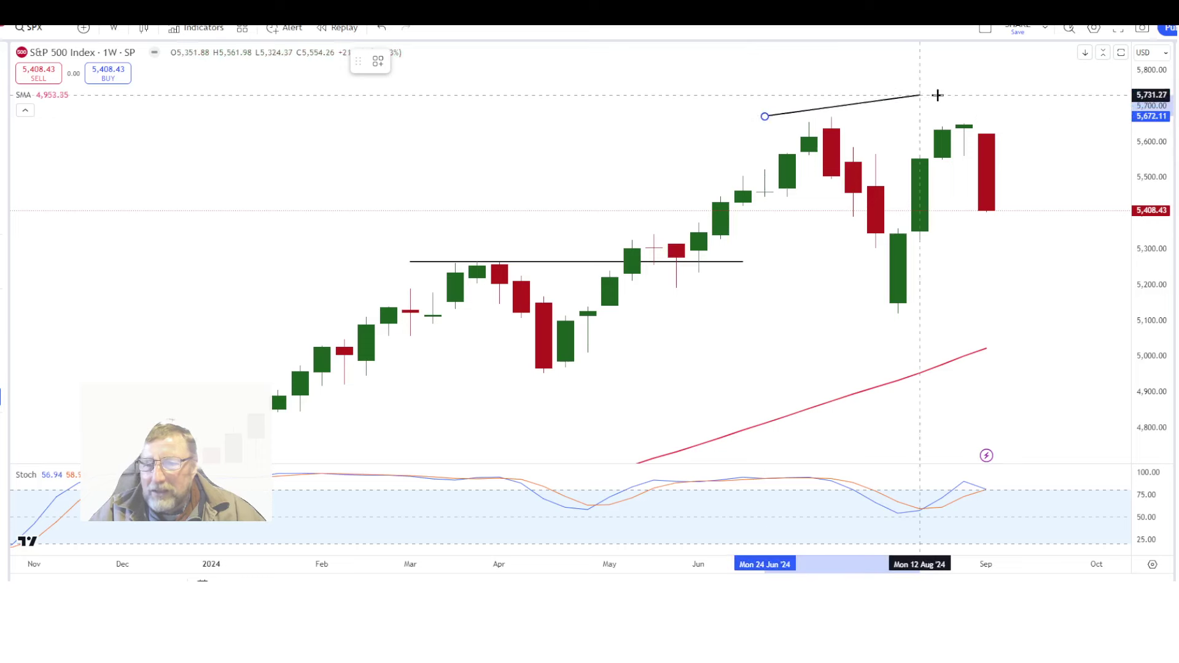
Finish the flat resistance line near 5,670 from the late-June high to mid-September
{"action": "left_click", "coordinate": [1047, 116]}
{"action": "left_click", "coordinate": [978, 132]}
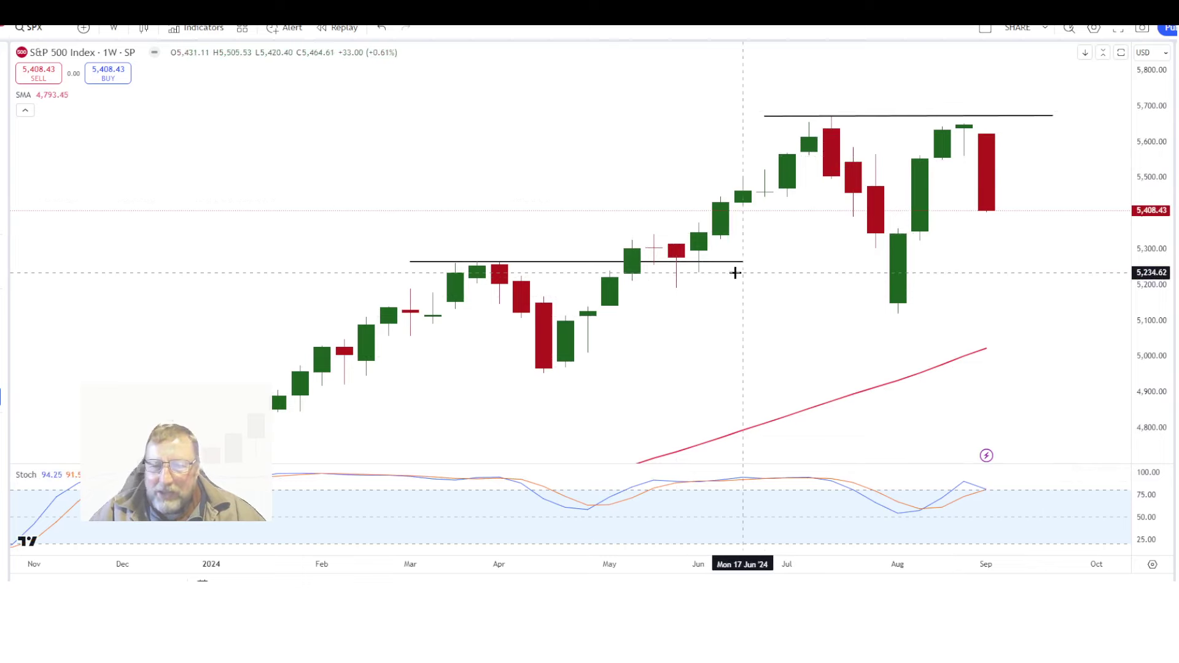
Draw a horizontal line near 5,315 from the early-August 2024 candle to late September
{"action": "left_click", "coordinate": [470, 263]}
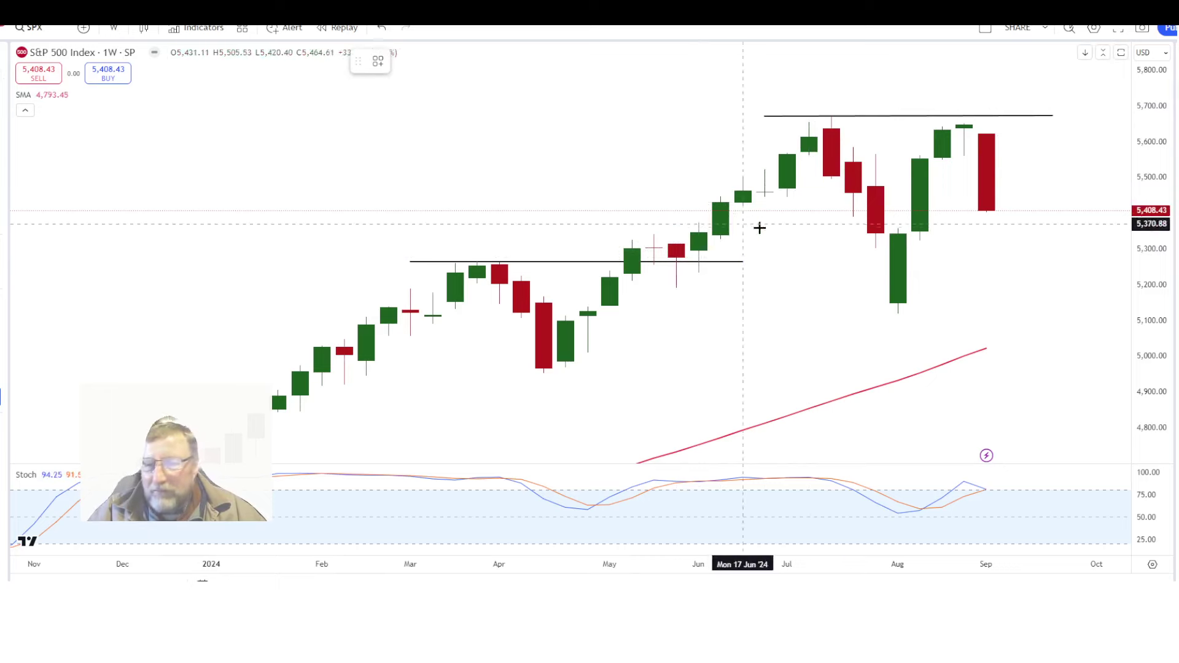
{"action": "left_click_drag", "start_coordinate": [898, 241], "coordinate": [1075, 240]}
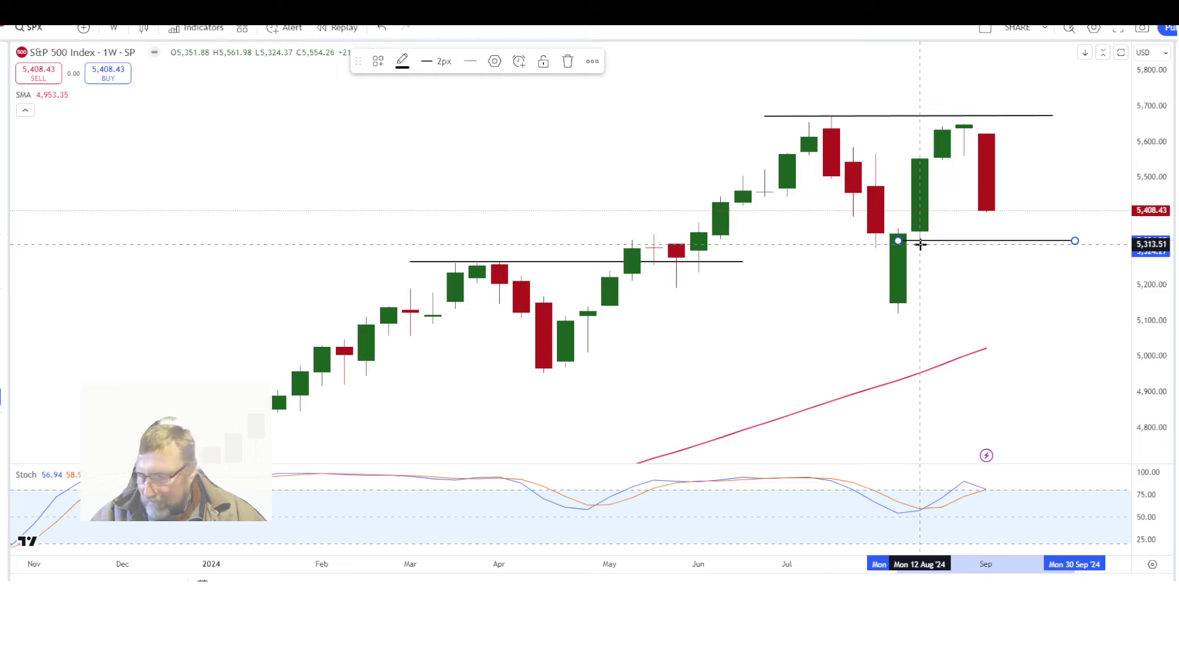
Switch the symbol to GOLD (US$/OZ) TVC on the weekly chart
{"action": "left_click", "coordinate": [50, 31]}
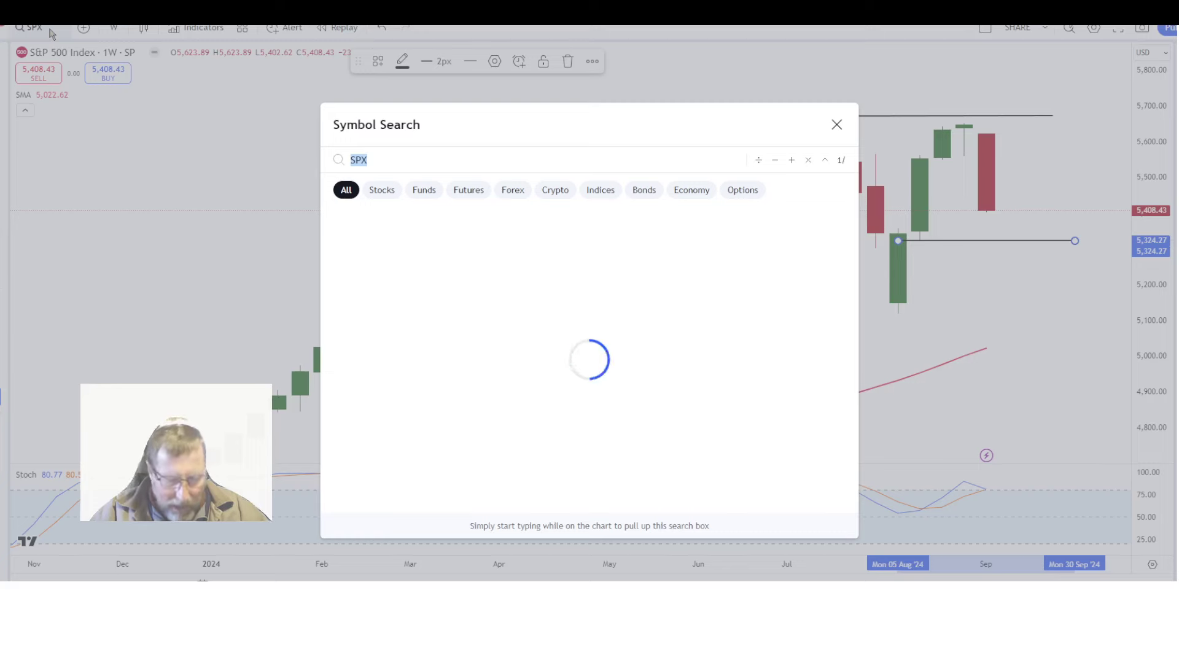
{"action": "type", "text": "GOLD"}
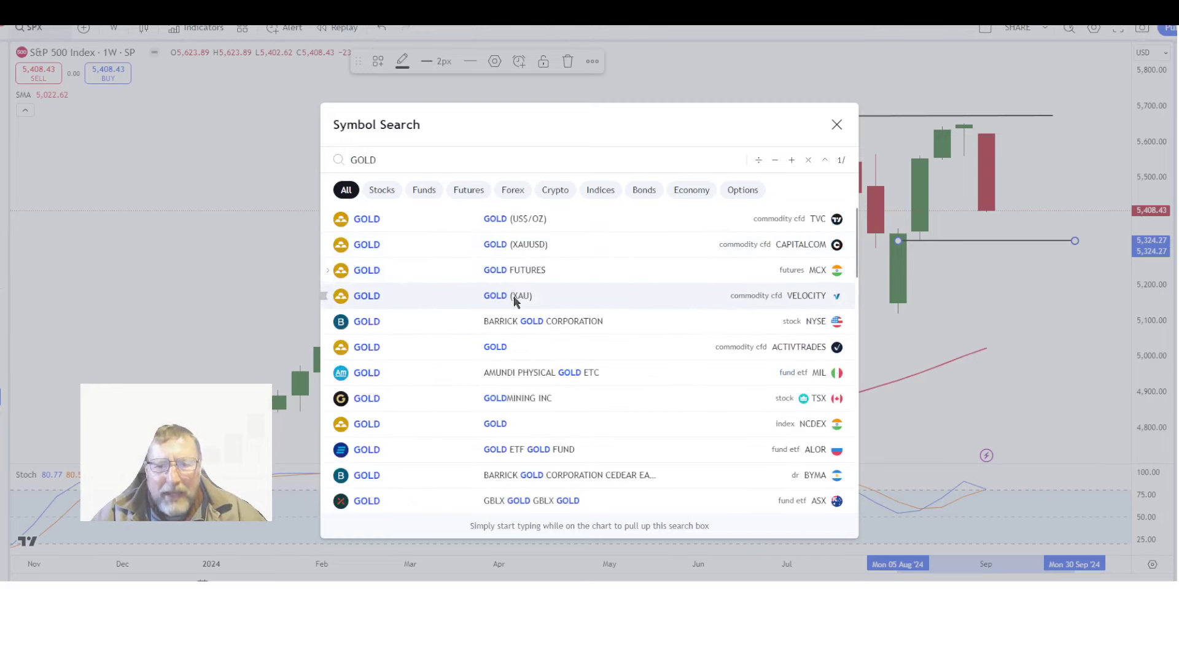
{"action": "left_click", "coordinate": [517, 218]}
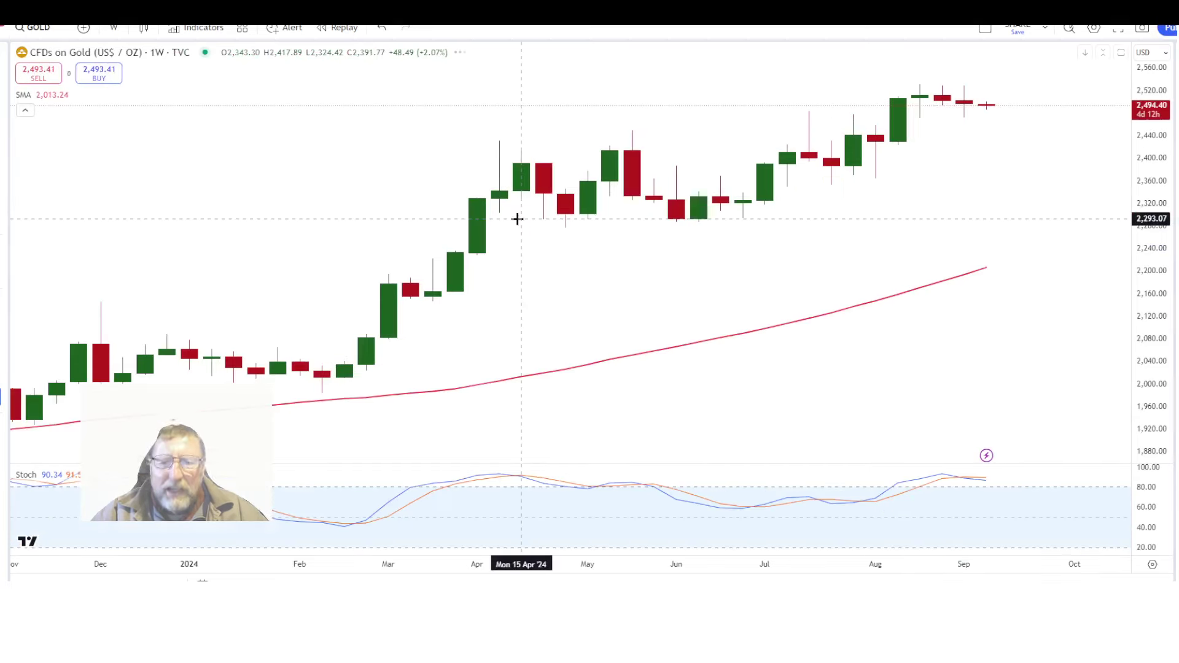
{"action": "scroll", "coordinate": [549, 242], "scroll_direction": "down", "scroll_amount": 2}
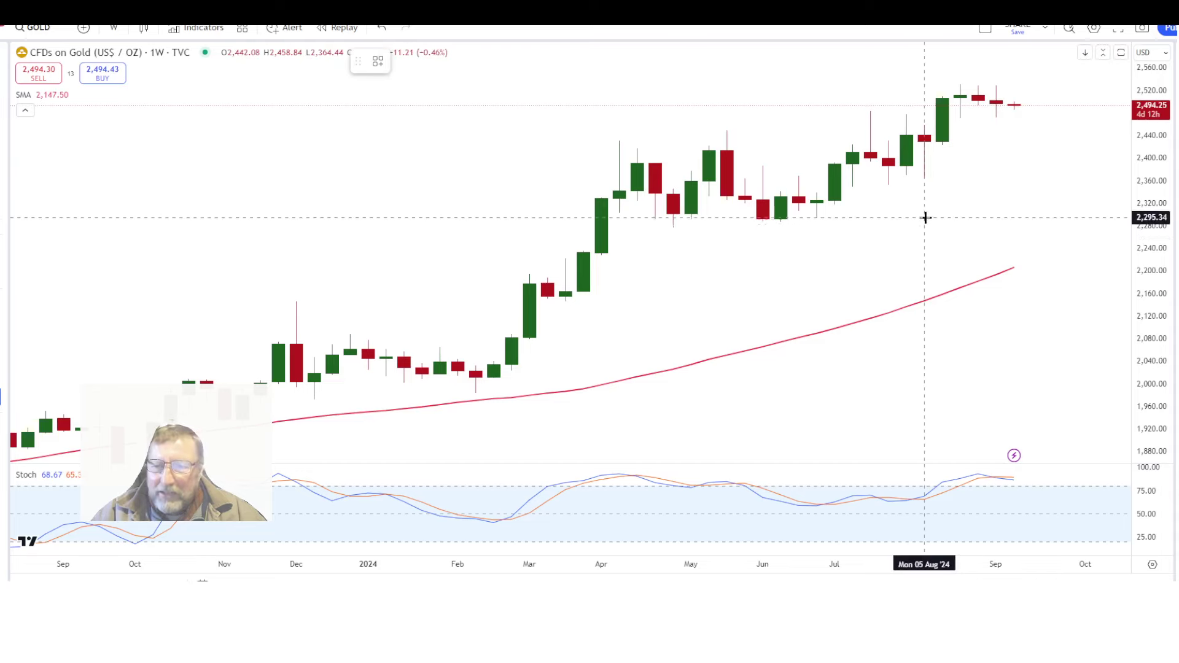
{"action": "scroll", "coordinate": [926, 217], "scroll_direction": "down", "scroll_amount": 2}
Compress the price scale and draw rising trend lines from the October 2023 low and early 2024
{"action": "left_click_drag", "start_coordinate": [1144, 190], "coordinate": [1144, 223]}
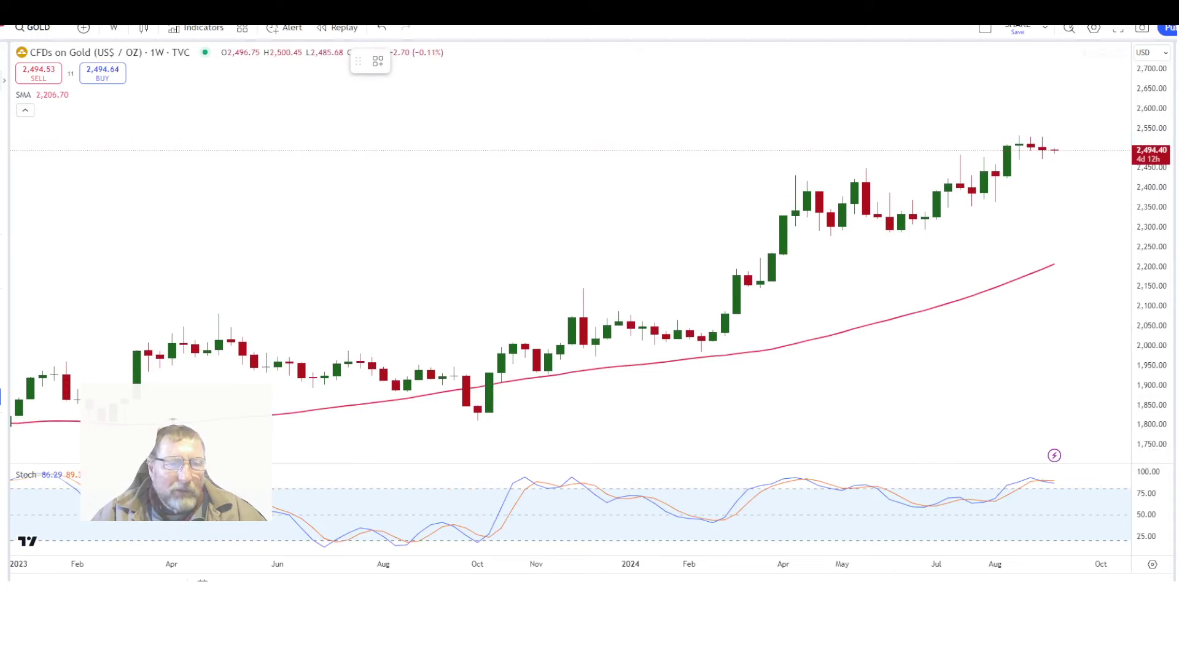
{"action": "left_click", "coordinate": [3, 86]}
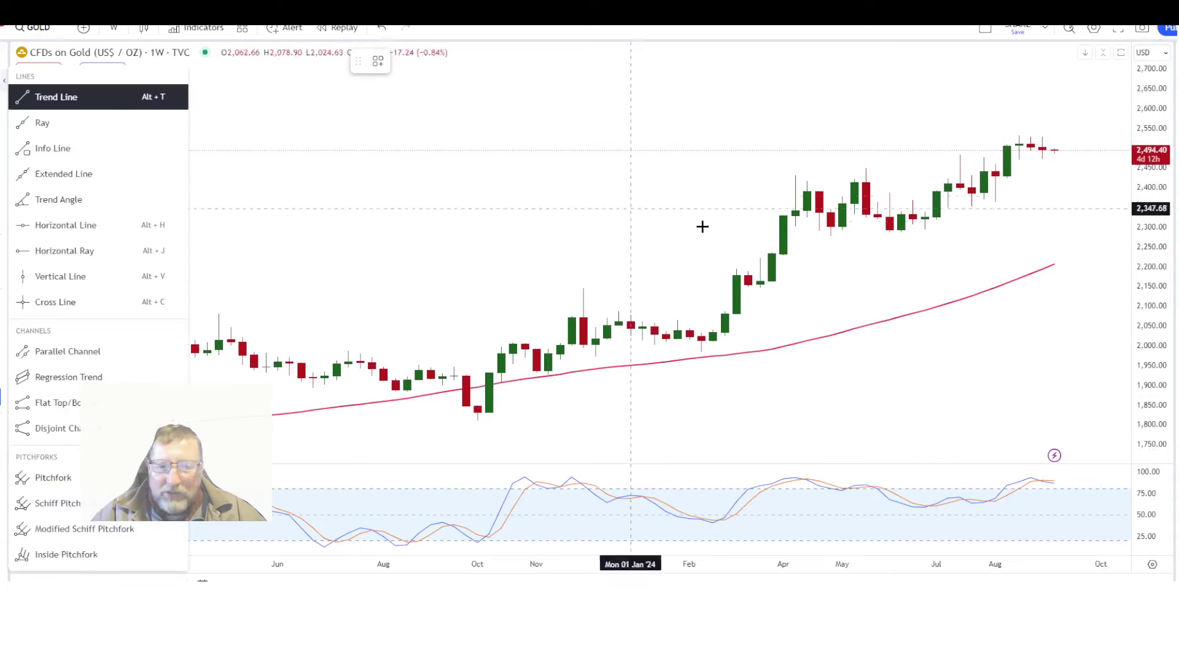
{"action": "left_click", "coordinate": [28, 103]}
{"action": "left_click", "coordinate": [806, 326]}
{"action": "left_click", "coordinate": [412, 439]}
{"action": "left_click_drag", "start_coordinate": [807, 326], "coordinate": [819, 318]}
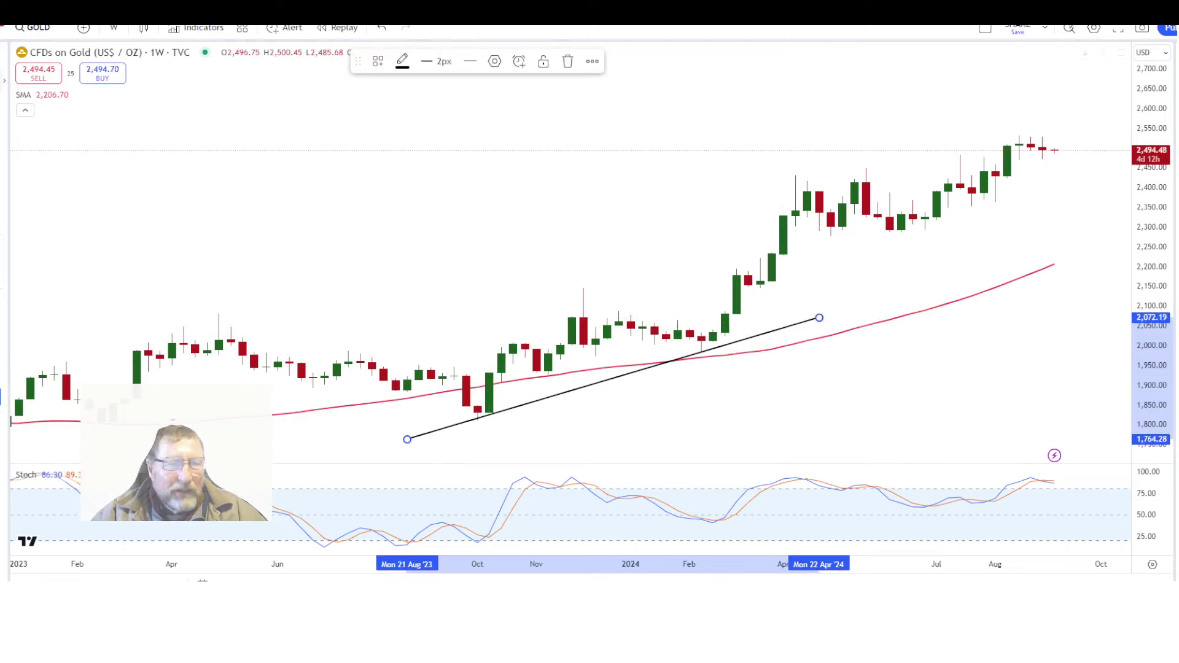
{"action": "key", "text": "Escape"}
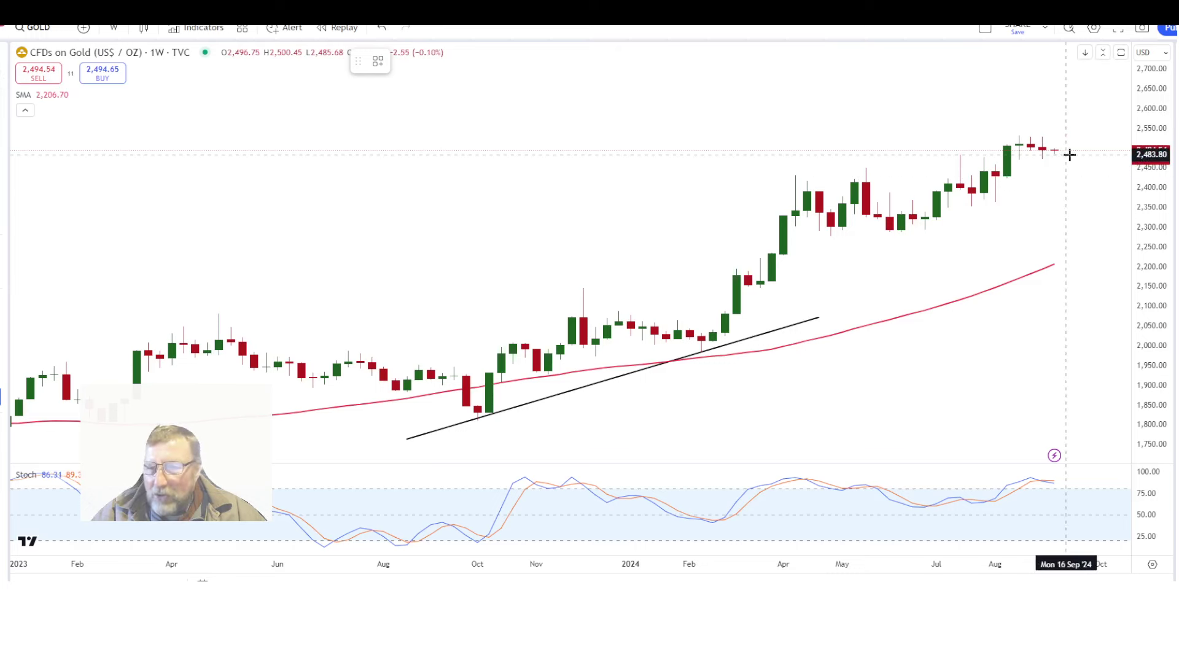
{"action": "left_click", "coordinate": [666, 371]}
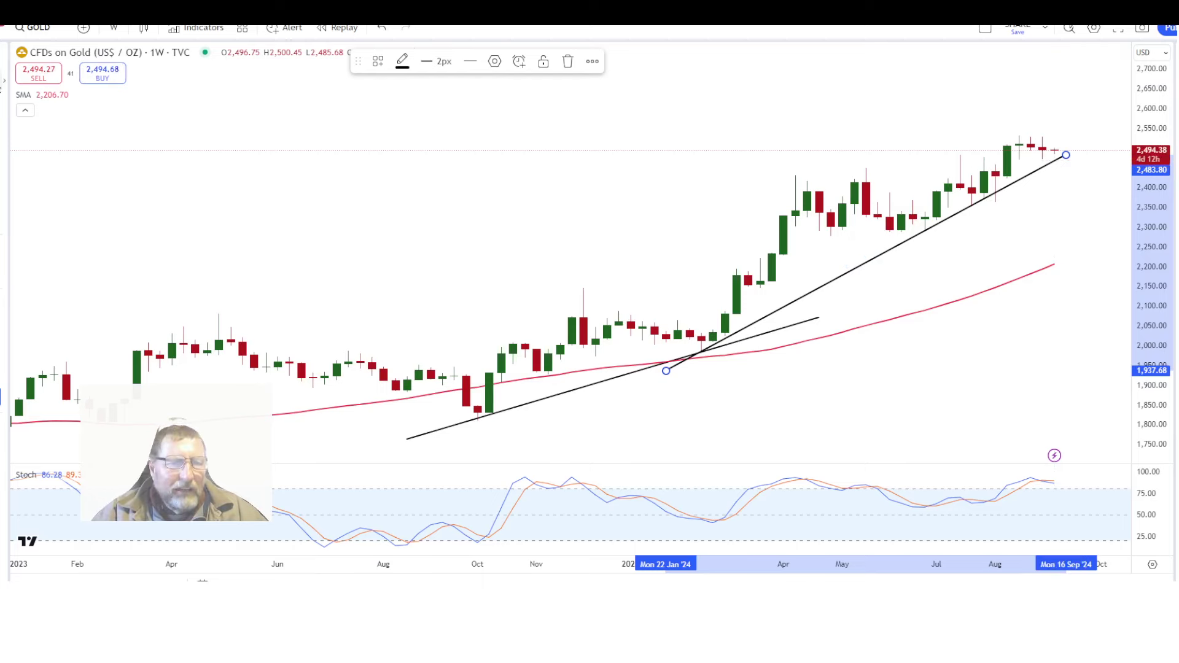
Draw the upper wedge line from the April 2024 high to the September high near 2,557
{"action": "left_click", "coordinate": [145, 73]}
{"action": "left_click", "coordinate": [1054, 127]}
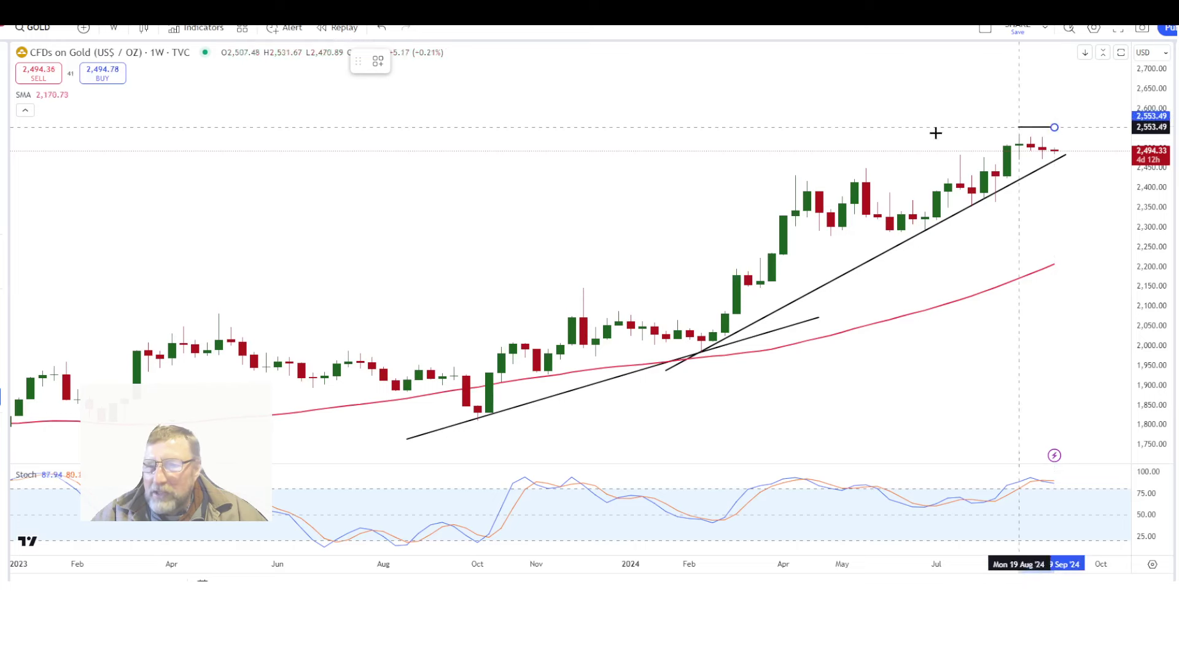
{"action": "left_click", "coordinate": [768, 179]}
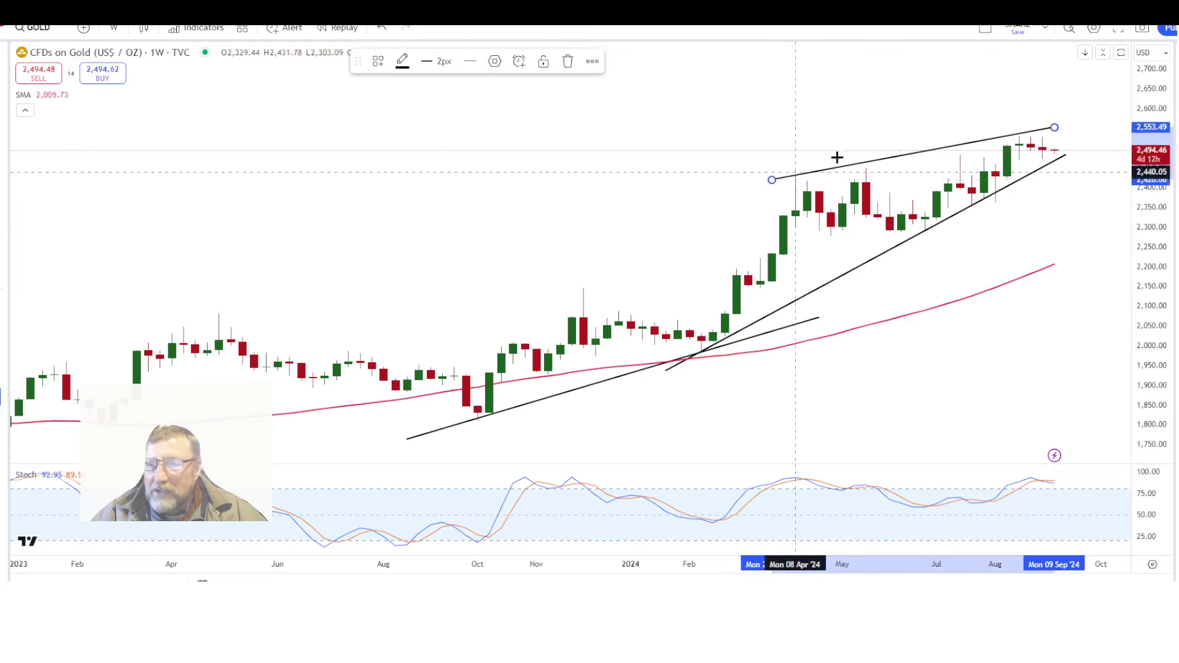
{"action": "left_click_drag", "start_coordinate": [1055, 129], "coordinate": [1065, 127]}
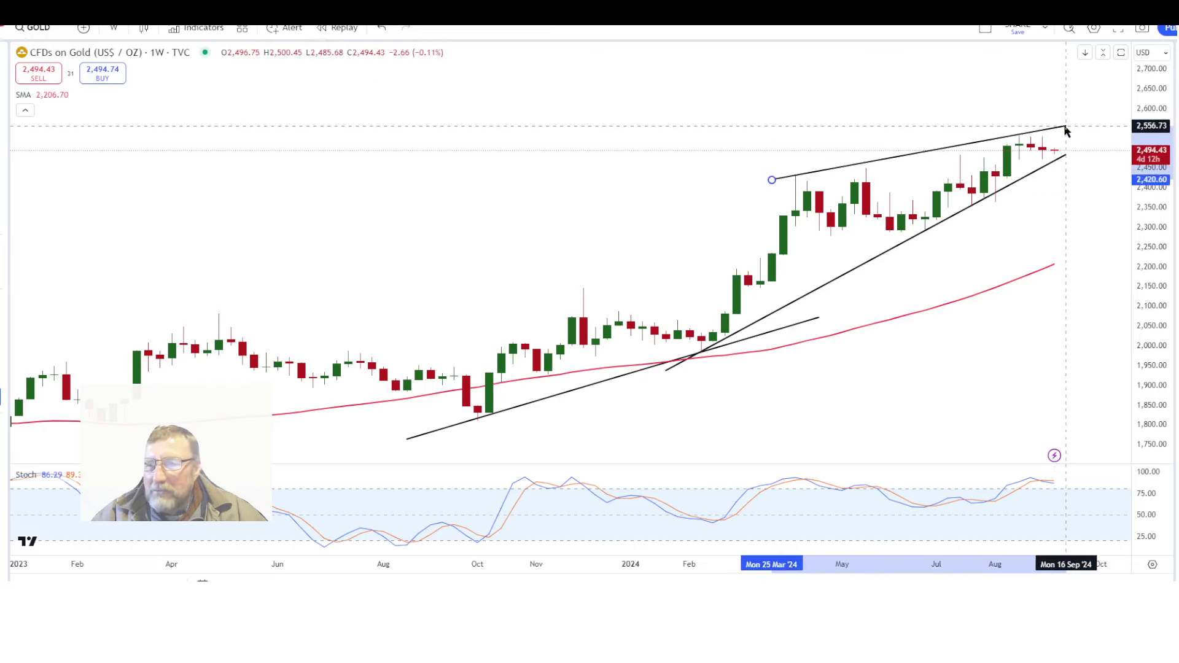
{"action": "left_click", "coordinate": [688, 190]}
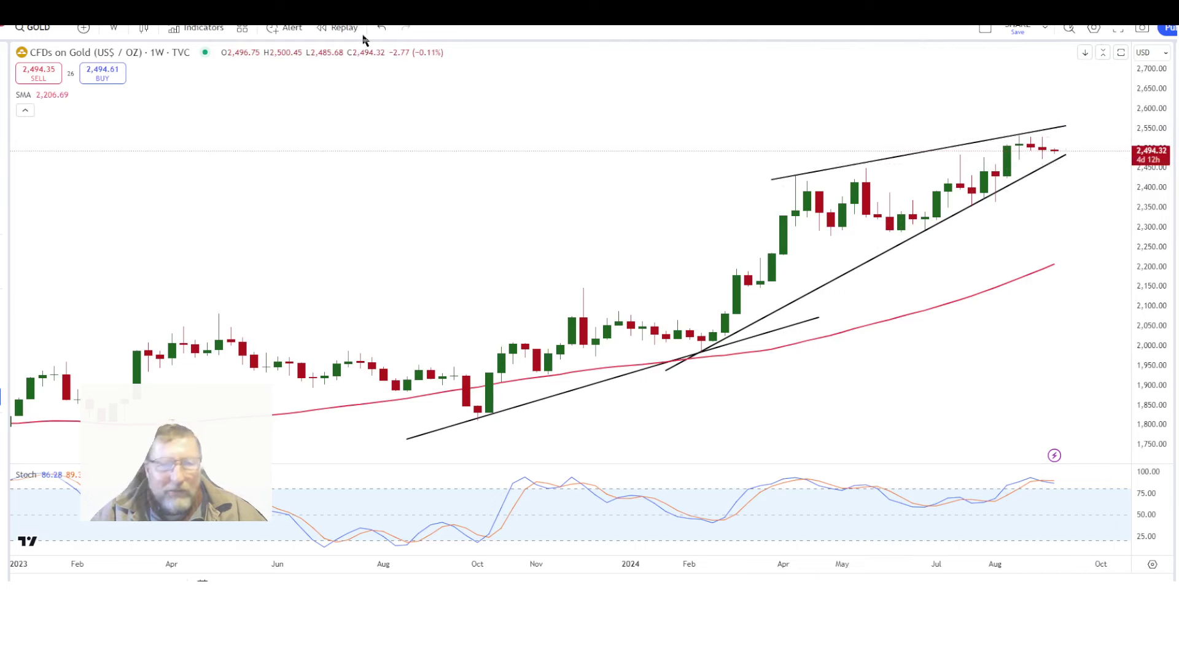
Load PLATINUM (US$/OZ) TVC, then pan to show history from April 2023 and future space
{"action": "left_click", "coordinate": [38, 28]}
{"action": "type", "text": "PLAT"}
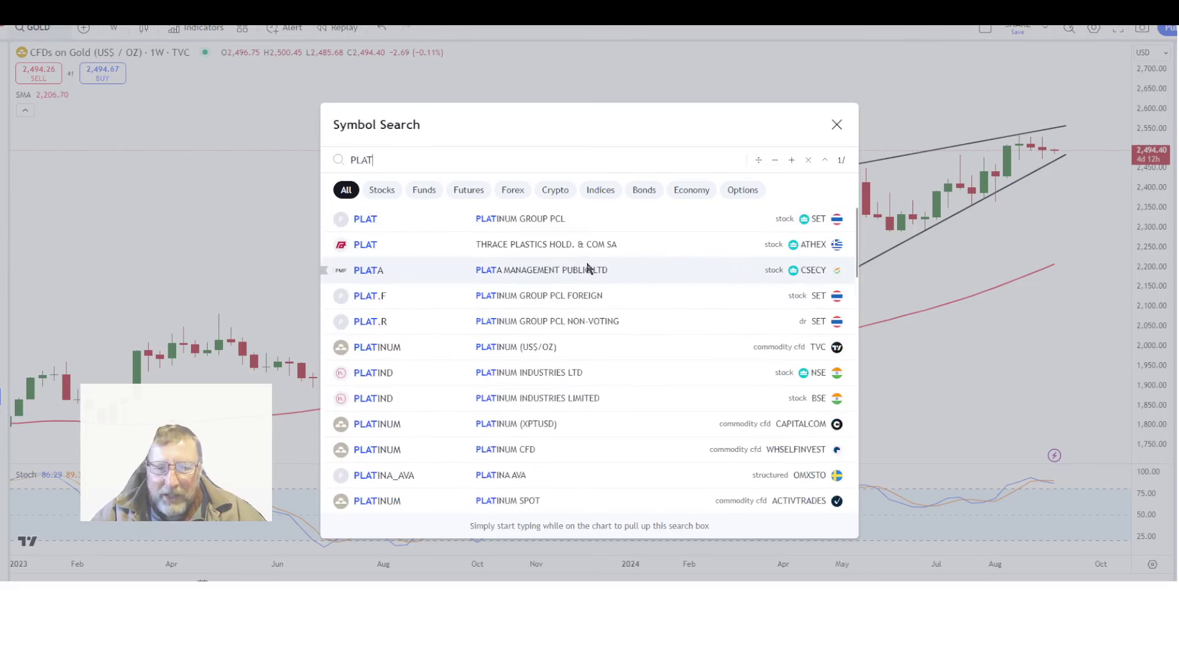
{"action": "left_click", "coordinate": [515, 347]}
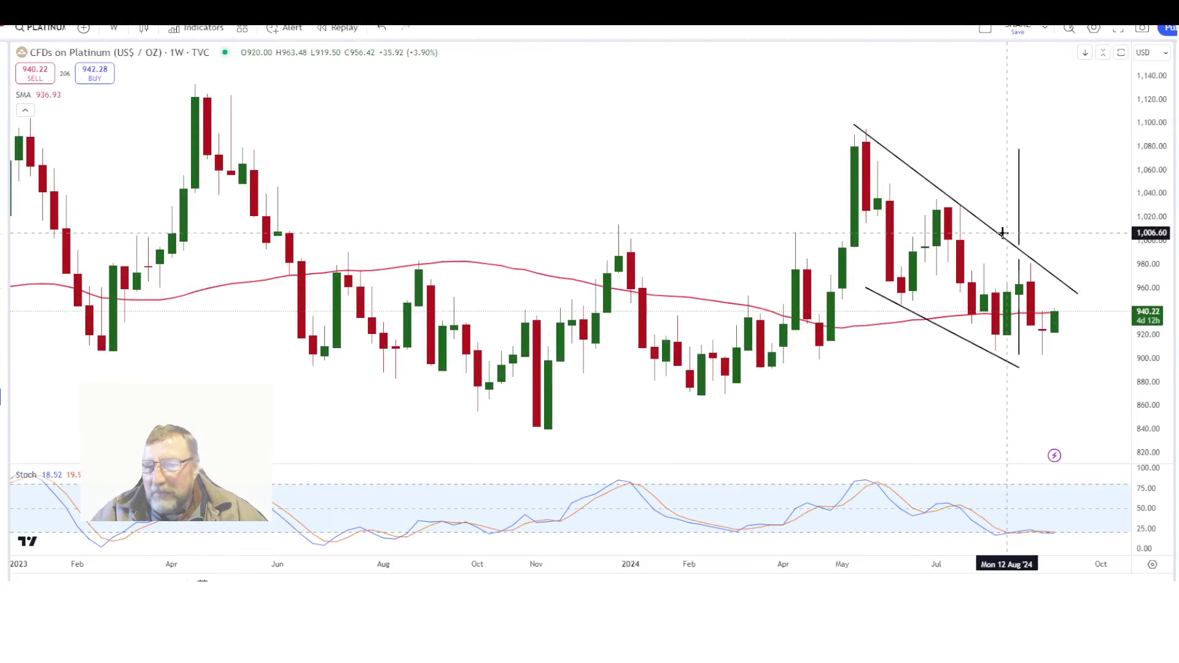
{"action": "scroll", "coordinate": [844, 237], "scroll_direction": "down", "scroll_amount": 3}
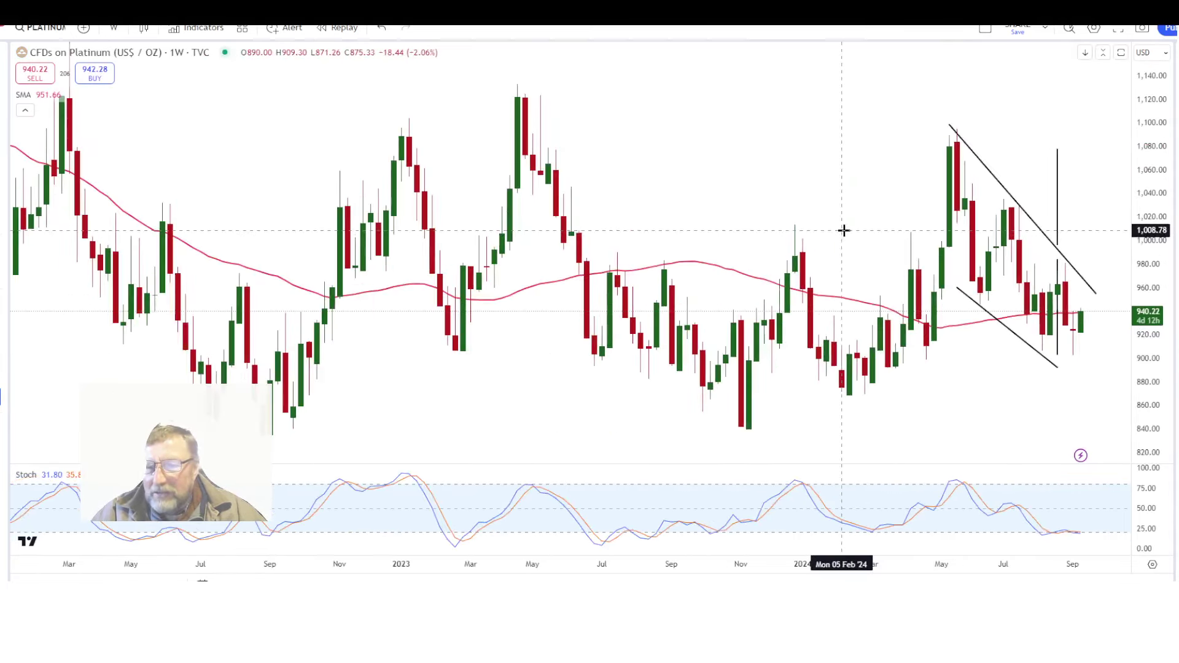
{"action": "left_click_drag", "start_coordinate": [843, 228], "coordinate": [600, 257]}
{"action": "scroll", "coordinate": [600, 257], "scroll_direction": "up", "scroll_amount": 3}
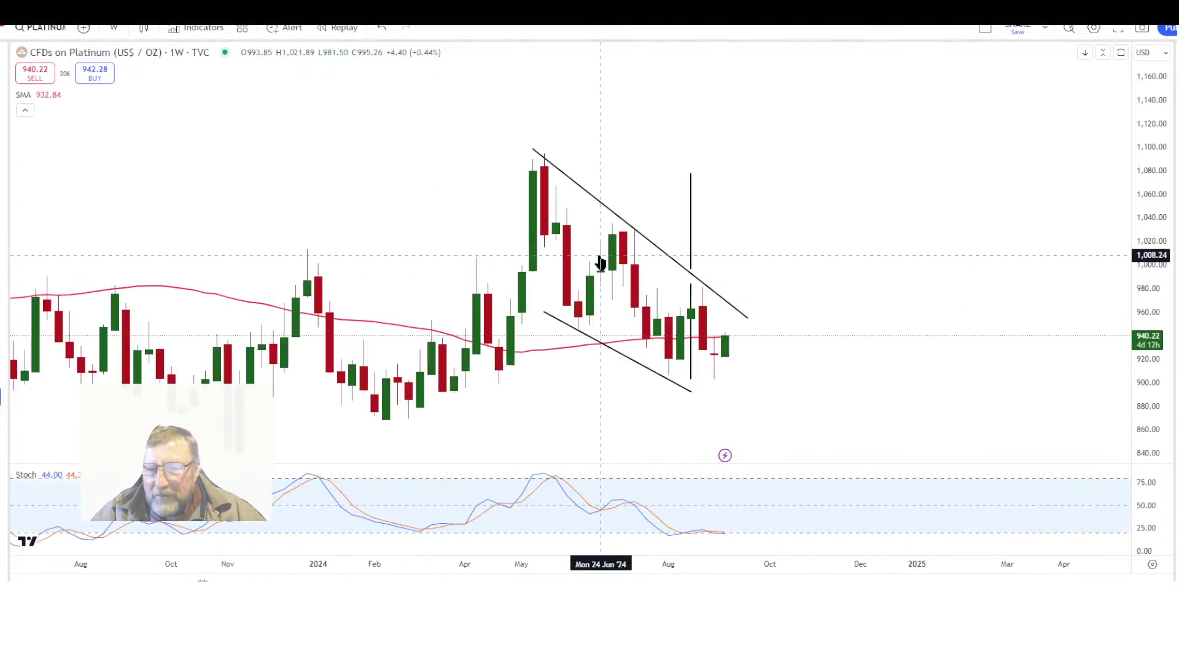
{"action": "left_click_drag", "start_coordinate": [411, 264], "coordinate": [642, 246]}
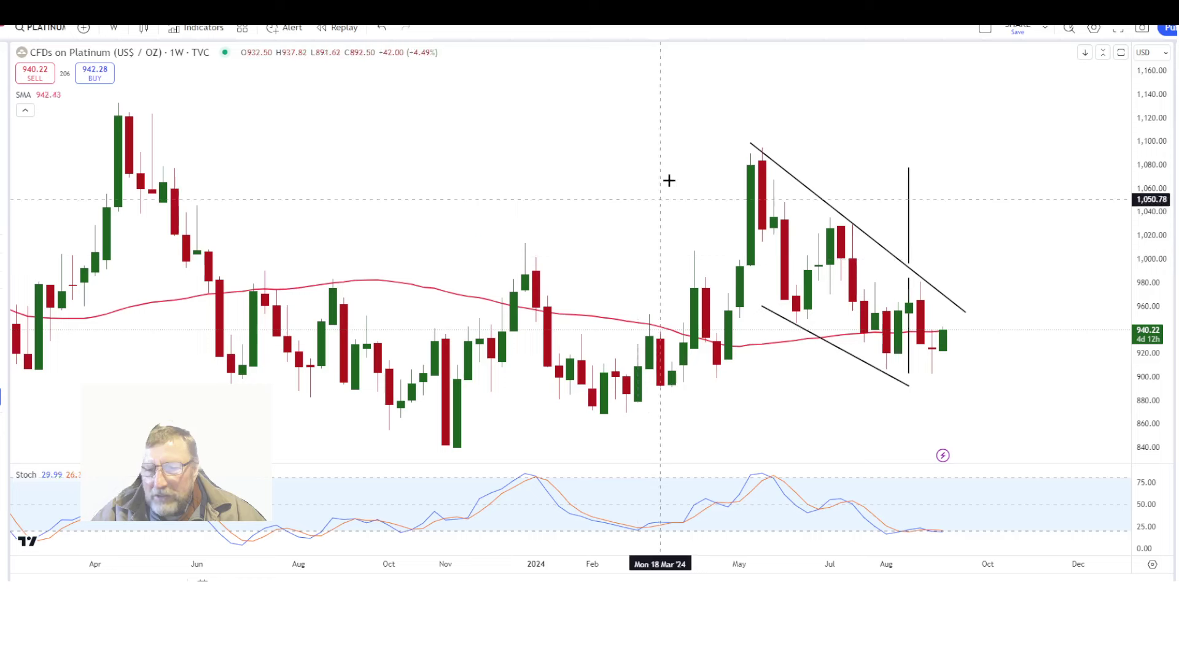
Extend the lower falling channel line to about 873 by late September 2024
{"action": "left_click_drag", "start_coordinate": [966, 314], "coordinate": [975, 320]}
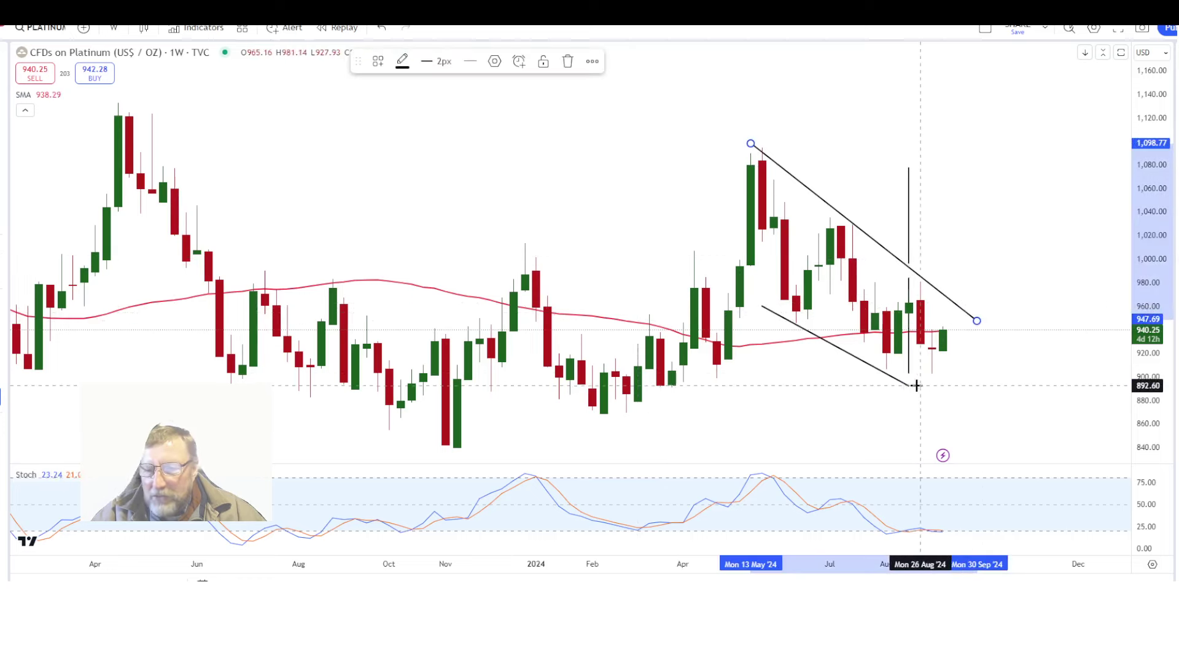
{"action": "left_click_drag", "start_coordinate": [909, 387], "coordinate": [965, 409]}
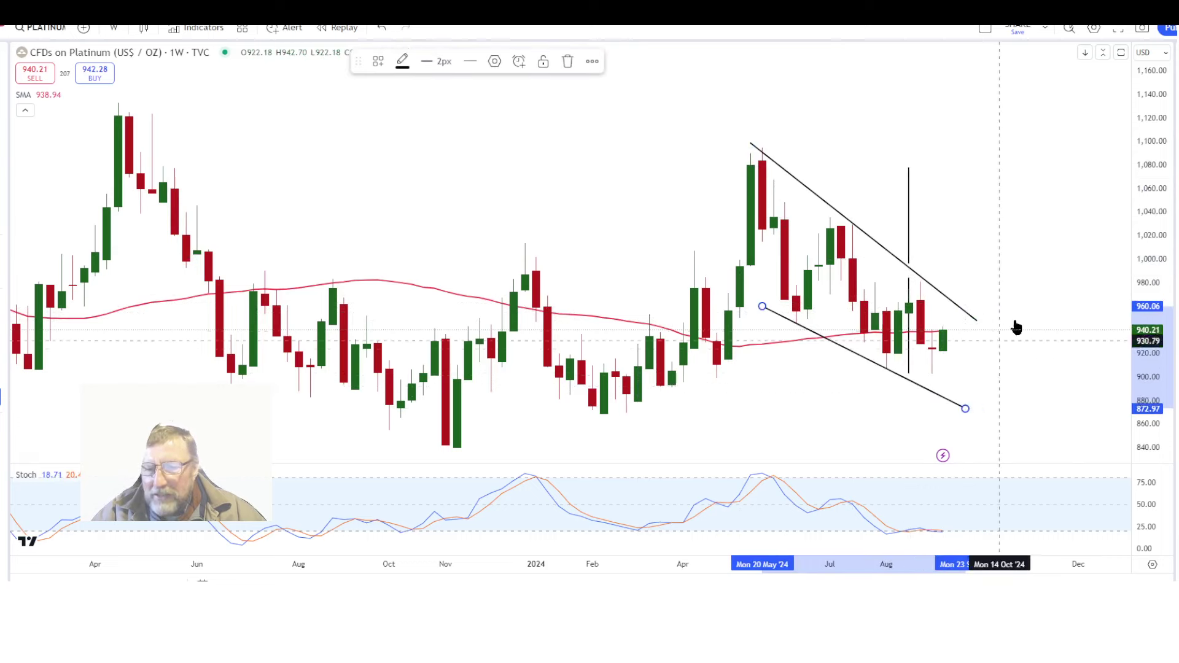
{"action": "left_click", "coordinate": [1036, 276]}
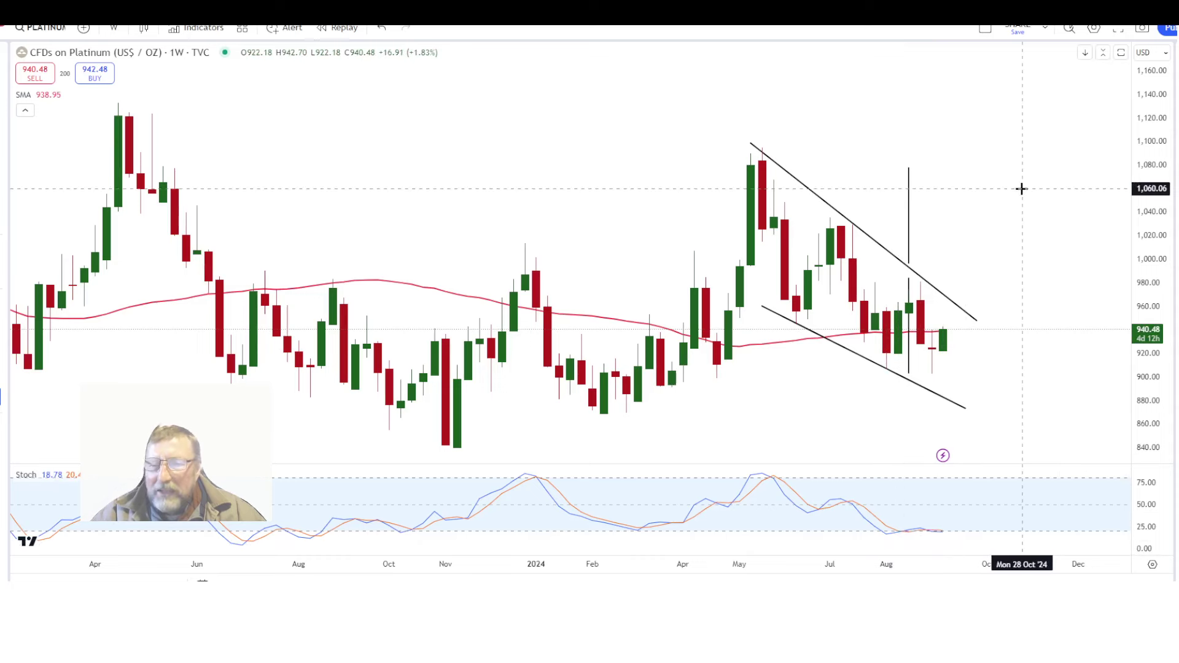
{"action": "scroll", "coordinate": [1021, 188], "scroll_direction": "down", "scroll_amount": 3}
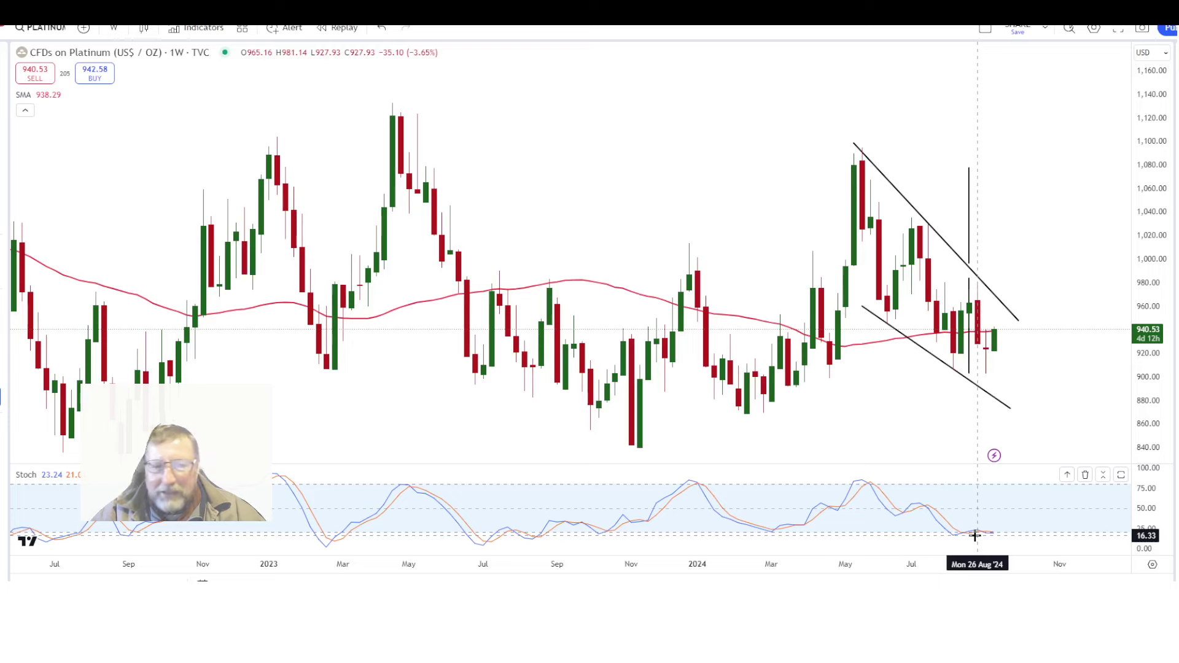
{"action": "left_click", "coordinate": [982, 283]}
Flatten the resistance line, stretch it back to September 2022, and delete both vertical lines
{"action": "left_click_drag", "start_coordinate": [1018, 320], "coordinate": [1051, 143]}
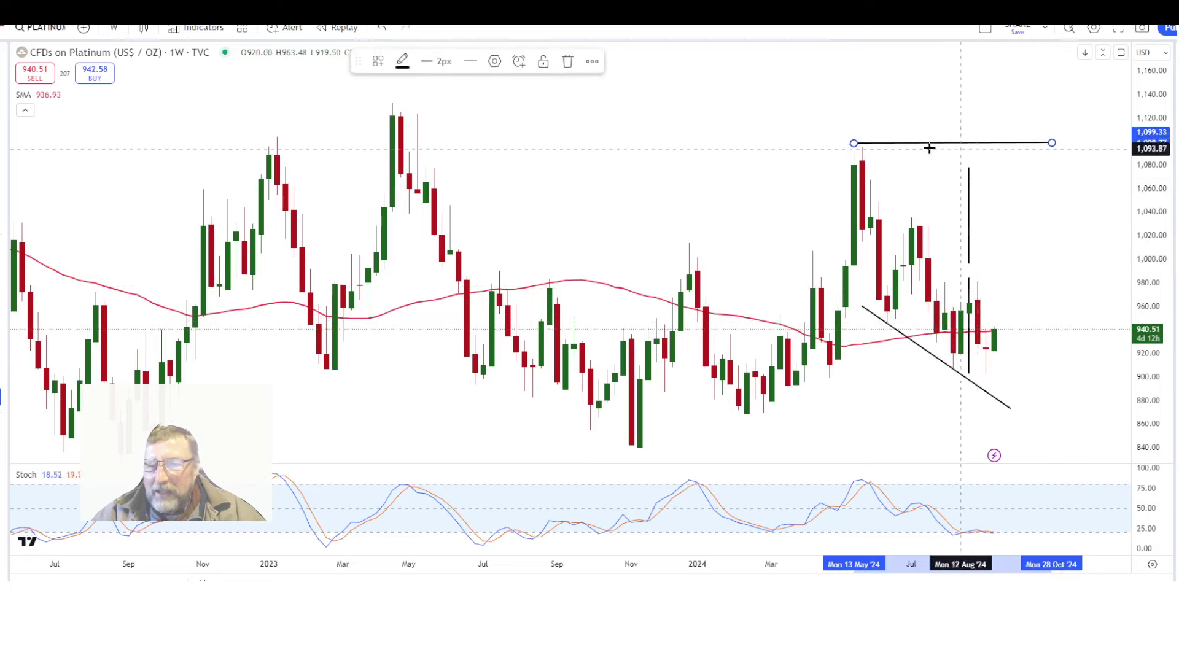
{"action": "mouse_move", "coordinate": [854, 144]}
{"action": "left_mouse_down"}
{"action": "mouse_move", "coordinate": [730, 161]}
{"action": "mouse_move", "coordinate": [212, 167]}
{"action": "mouse_move", "coordinate": [137, 134]}
{"action": "left_mouse_up"}
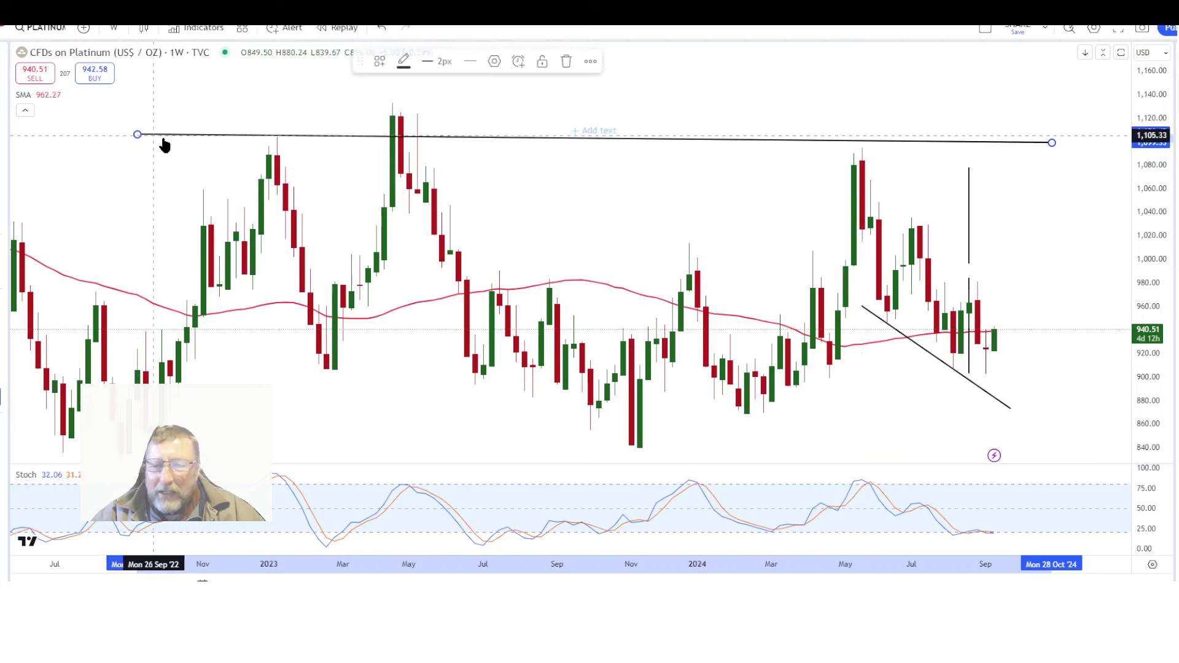
{"action": "left_click", "coordinate": [969, 220]}
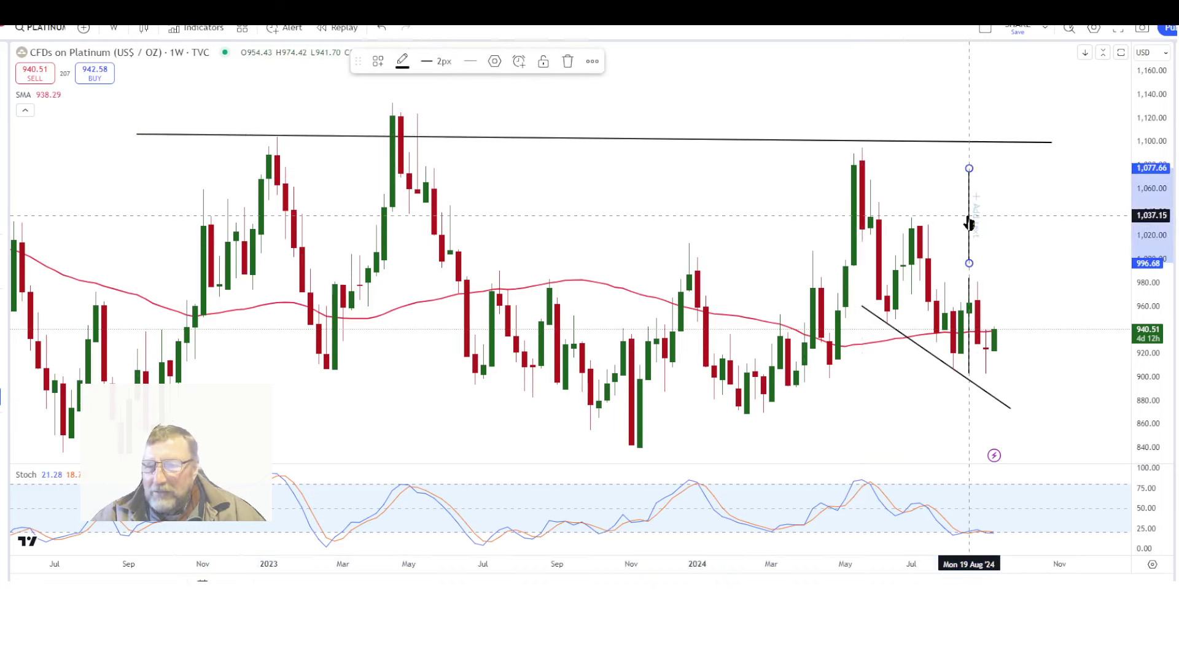
{"action": "key", "text": "Delete"}
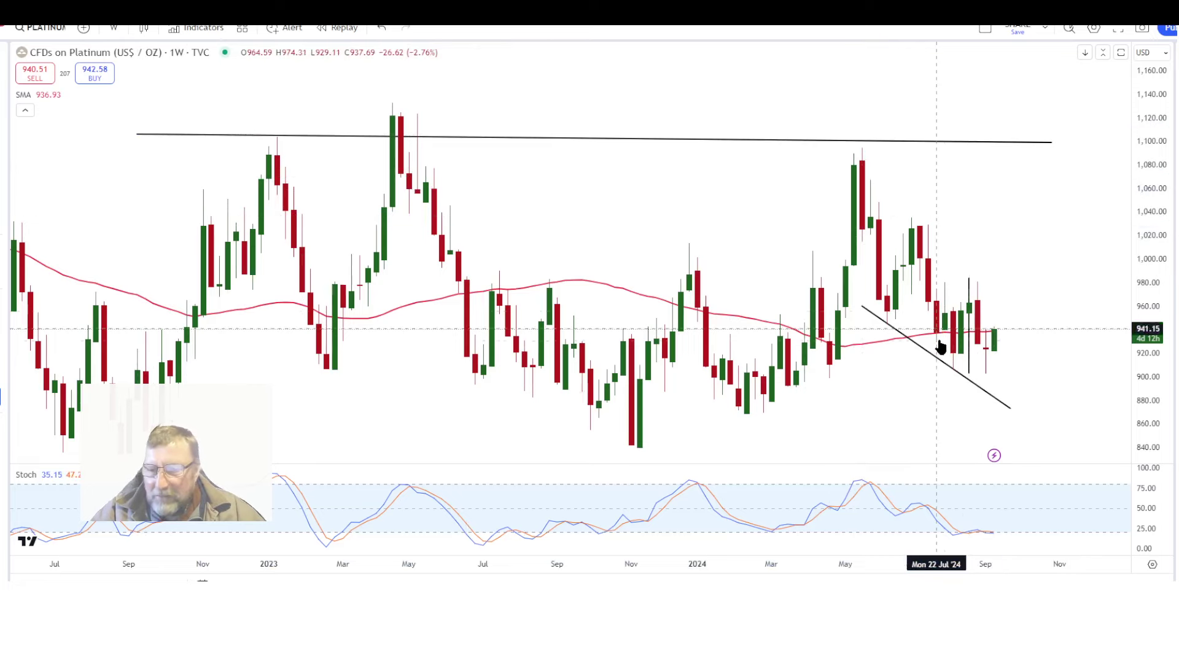
{"action": "left_click_drag", "start_coordinate": [1051, 142], "coordinate": [1059, 150]}
{"action": "left_click", "coordinate": [976, 121]}
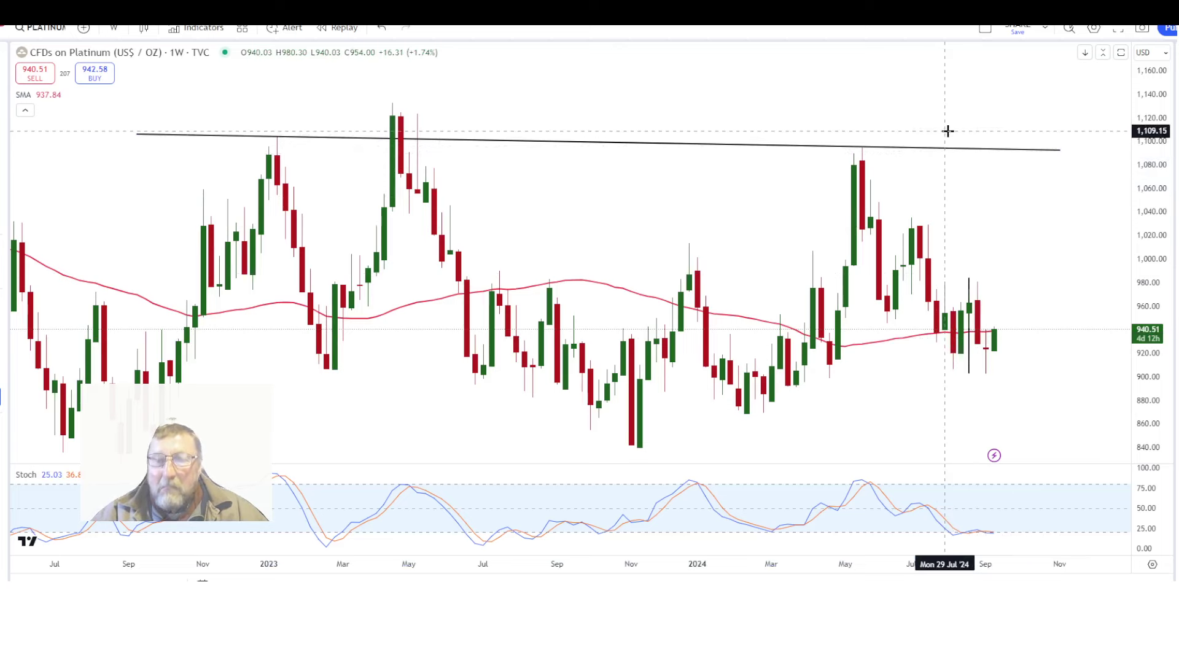
{"action": "left_click", "coordinate": [969, 301]}
{"action": "key", "text": "Delete"}
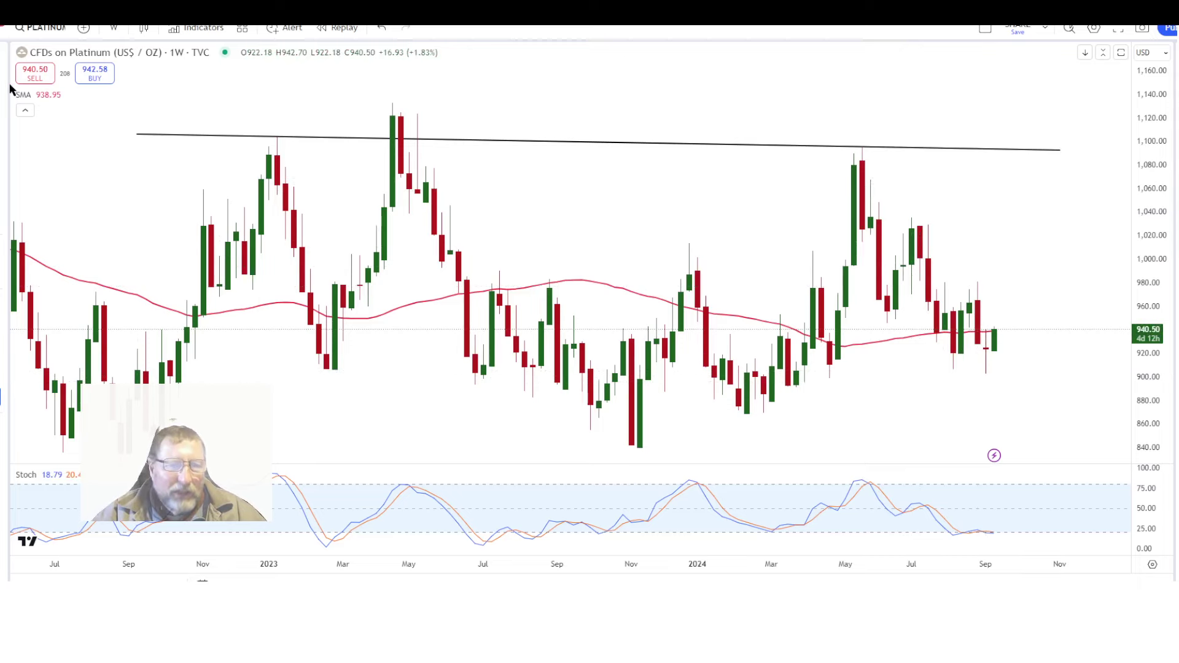
Draw short horizontal levels near 900 and 981 spanning July to early November 2024
{"action": "left_click", "coordinate": [939, 374]}
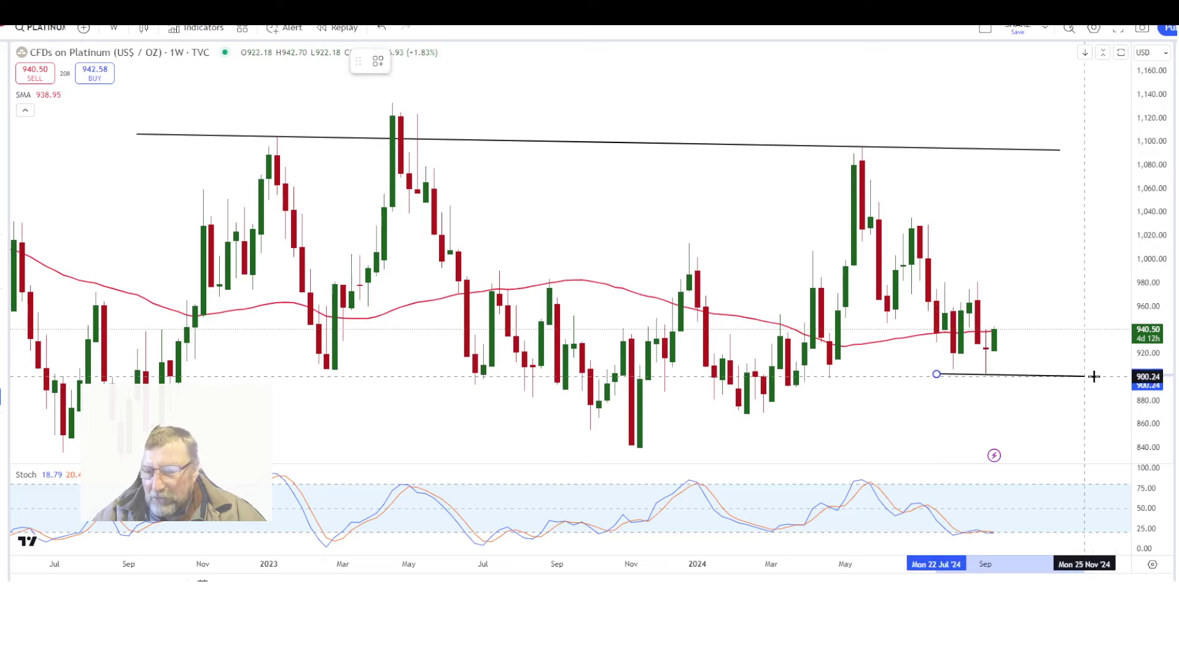
{"action": "left_click", "coordinate": [1093, 374]}
{"action": "left_click", "coordinate": [1033, 406]}
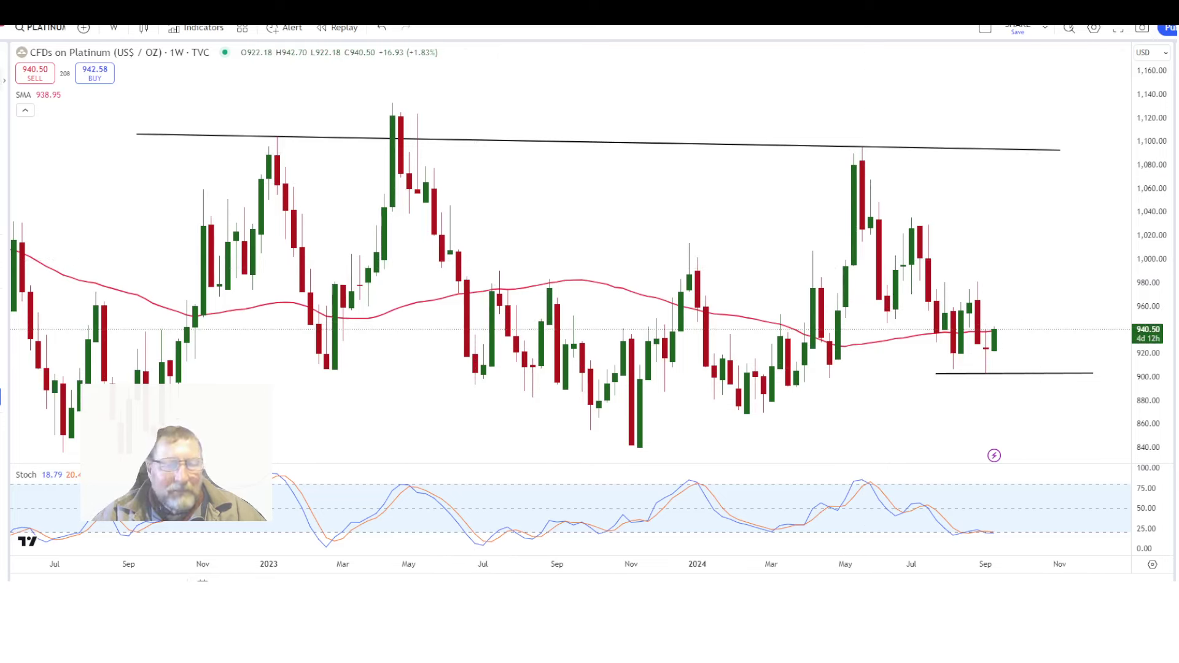
{"action": "left_click", "coordinate": [1068, 281]}
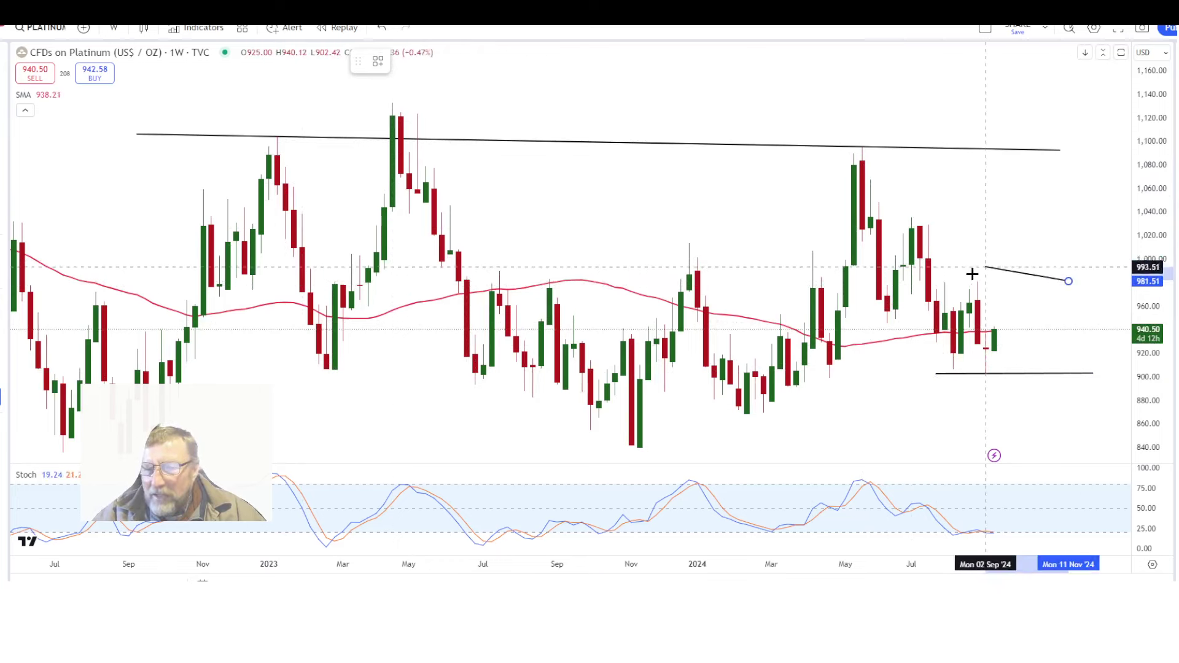
{"action": "left_click", "coordinate": [933, 280]}
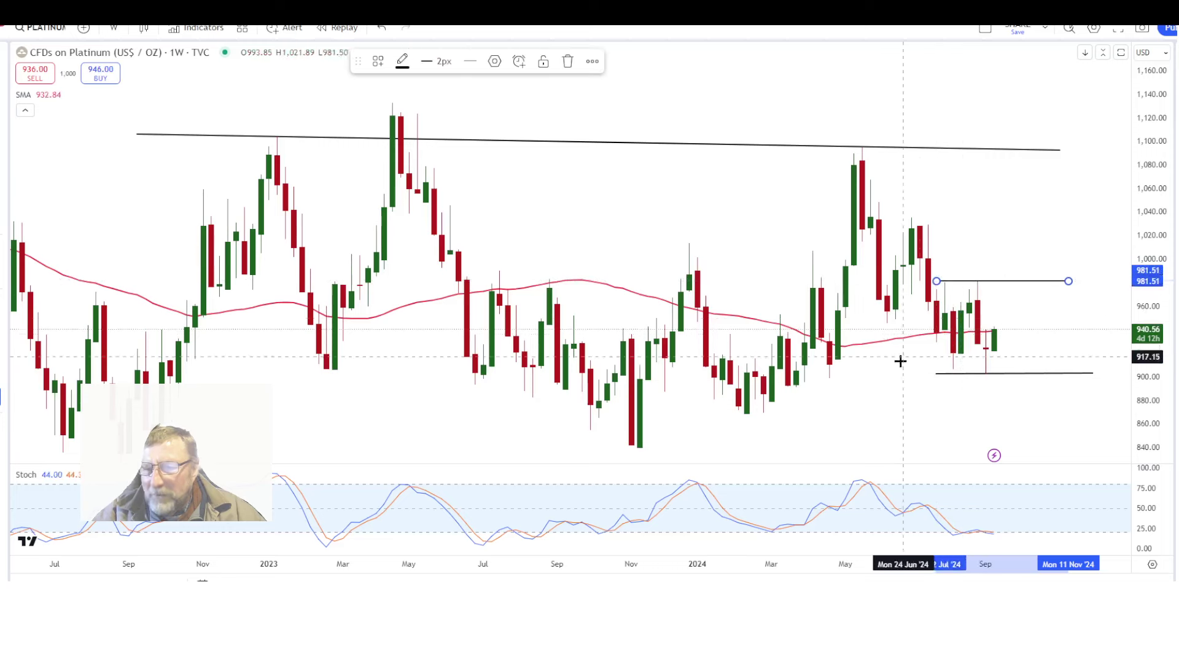
{"action": "left_click", "coordinate": [887, 384]}
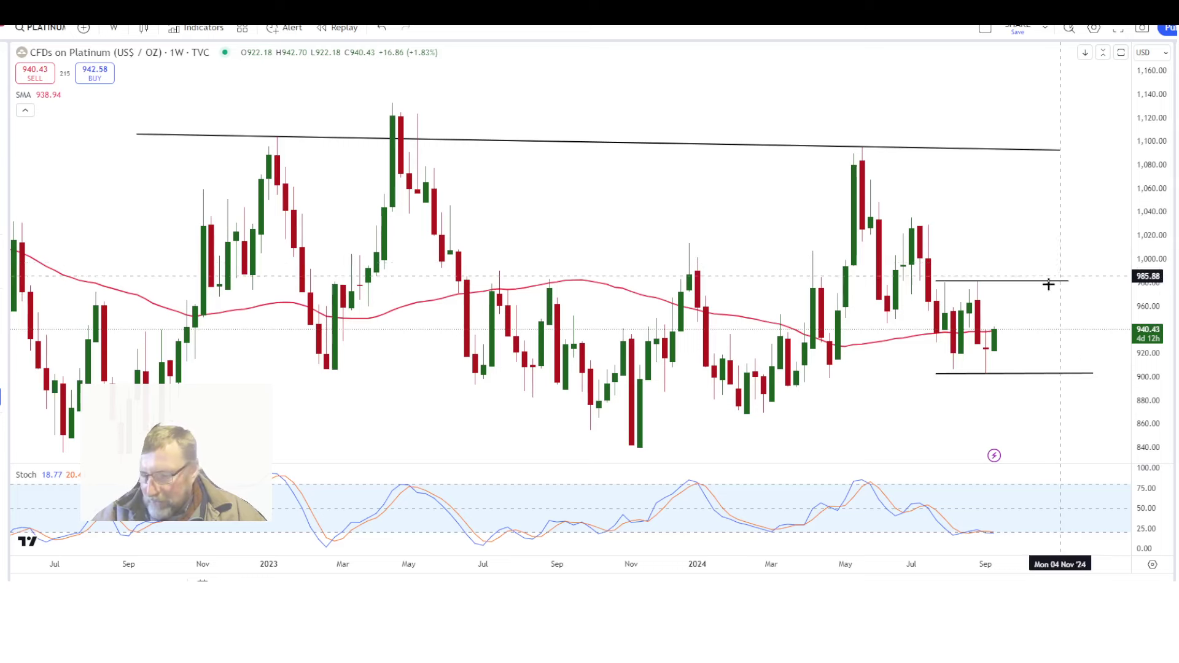
Load the weekly Brent Crude Oil chart and zoom out to show prices back to early 2022
{"action": "left_click", "coordinate": [63, 29]}
{"action": "type", "text": "BRENT"}
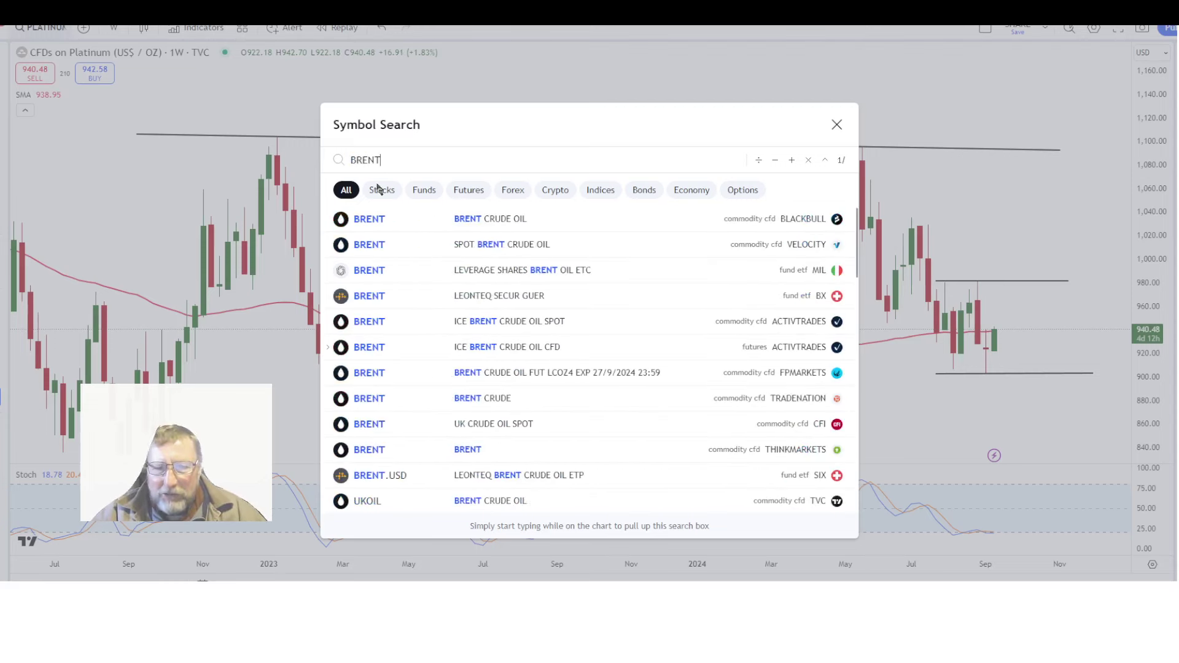
{"action": "left_click", "coordinate": [502, 220]}
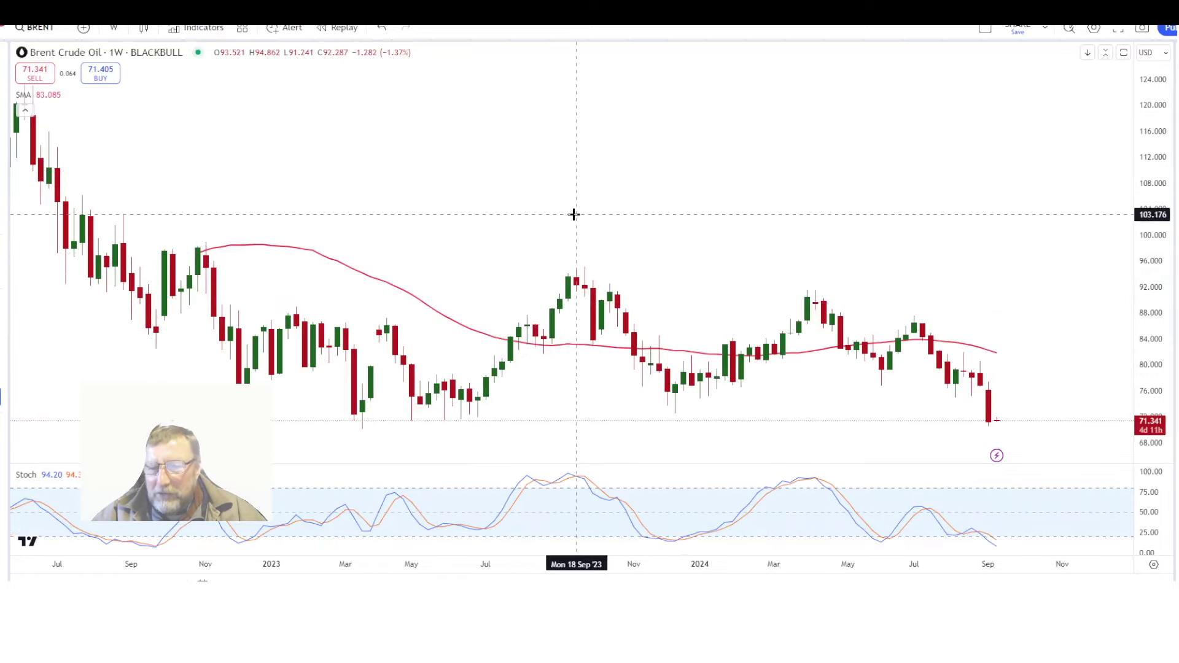
{"action": "scroll", "coordinate": [576, 213], "scroll_direction": "down", "scroll_amount": 3}
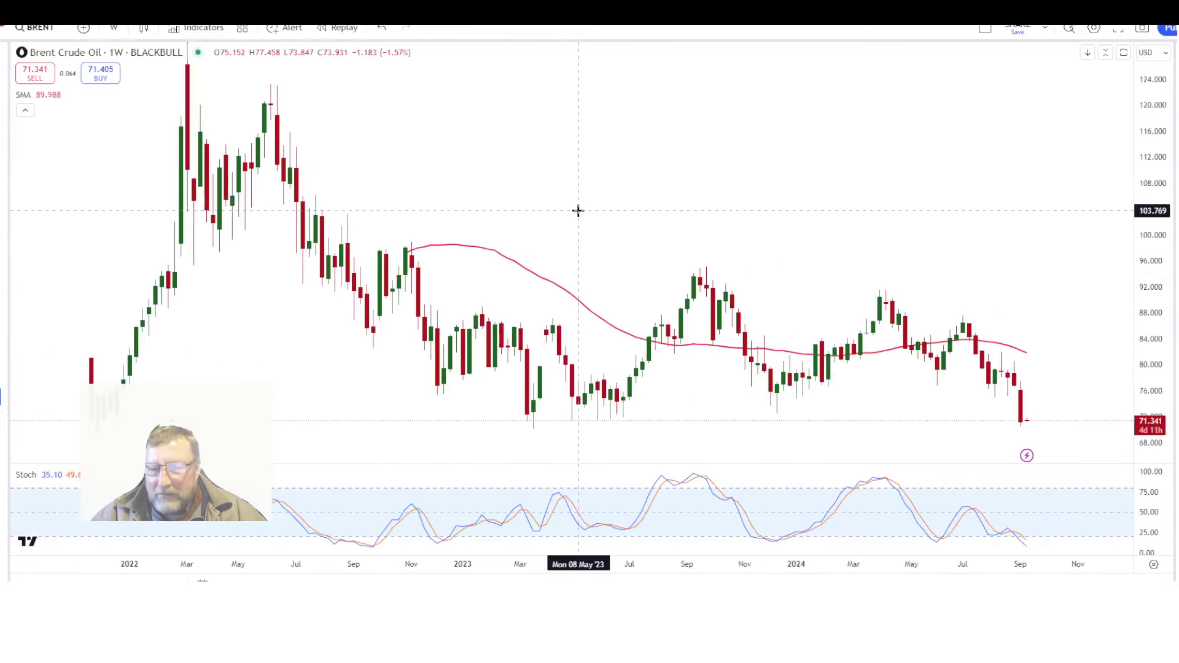
{"action": "left_click_drag", "start_coordinate": [645, 192], "coordinate": [640, 153]}
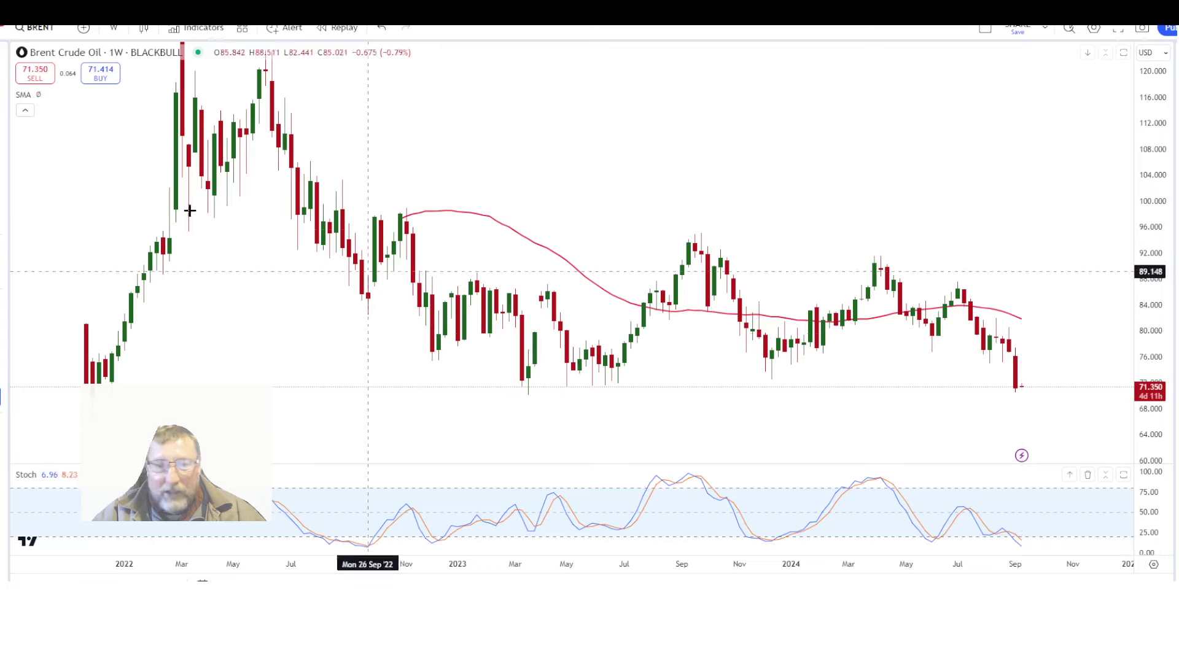
Draw a descending line from the 2024 high to December 2024 and a flatter line from the September 2023 low
{"action": "left_click", "coordinate": [836, 246]}
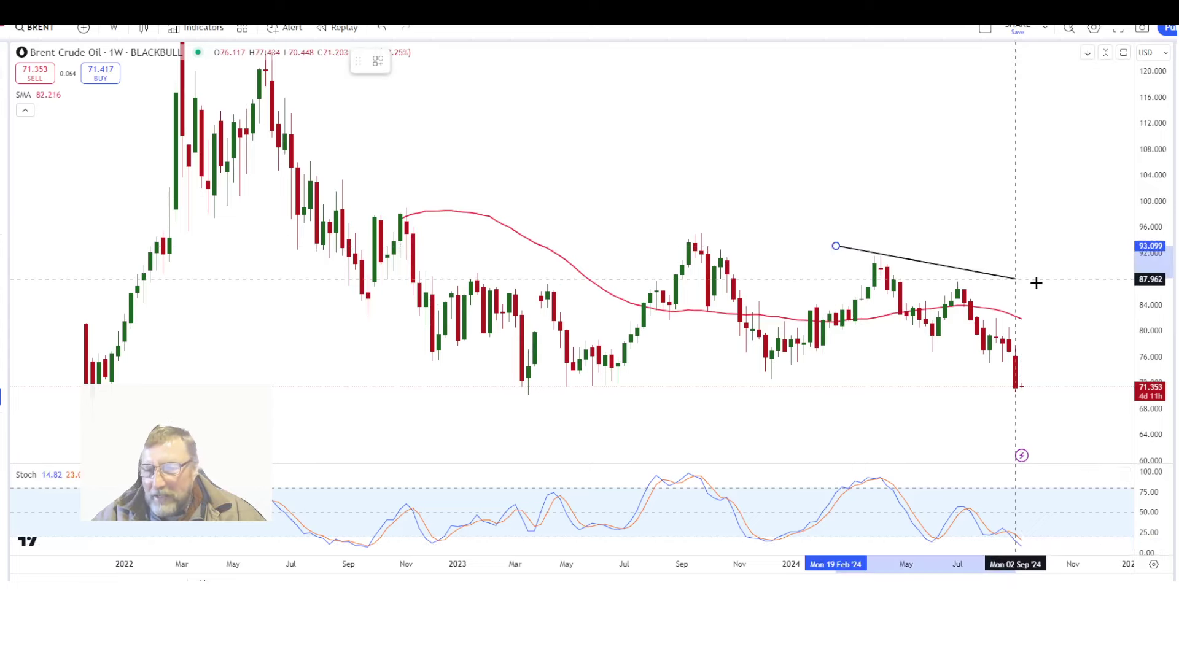
{"action": "left_click", "coordinate": [1103, 326]}
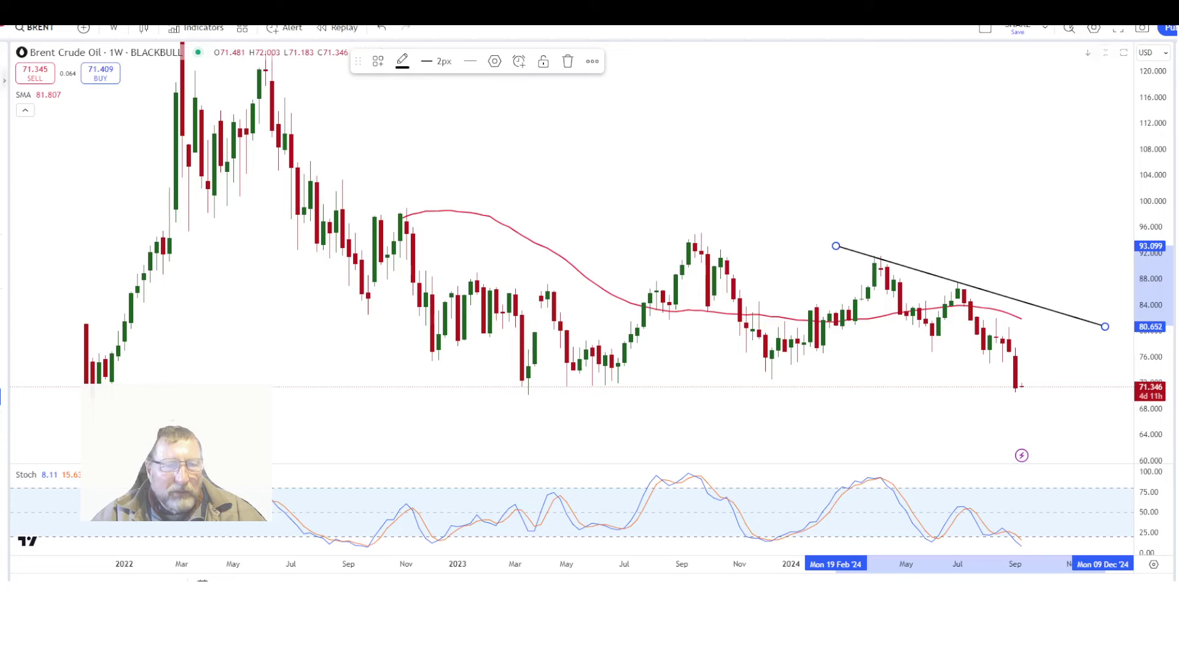
{"action": "left_click", "coordinate": [1053, 395]}
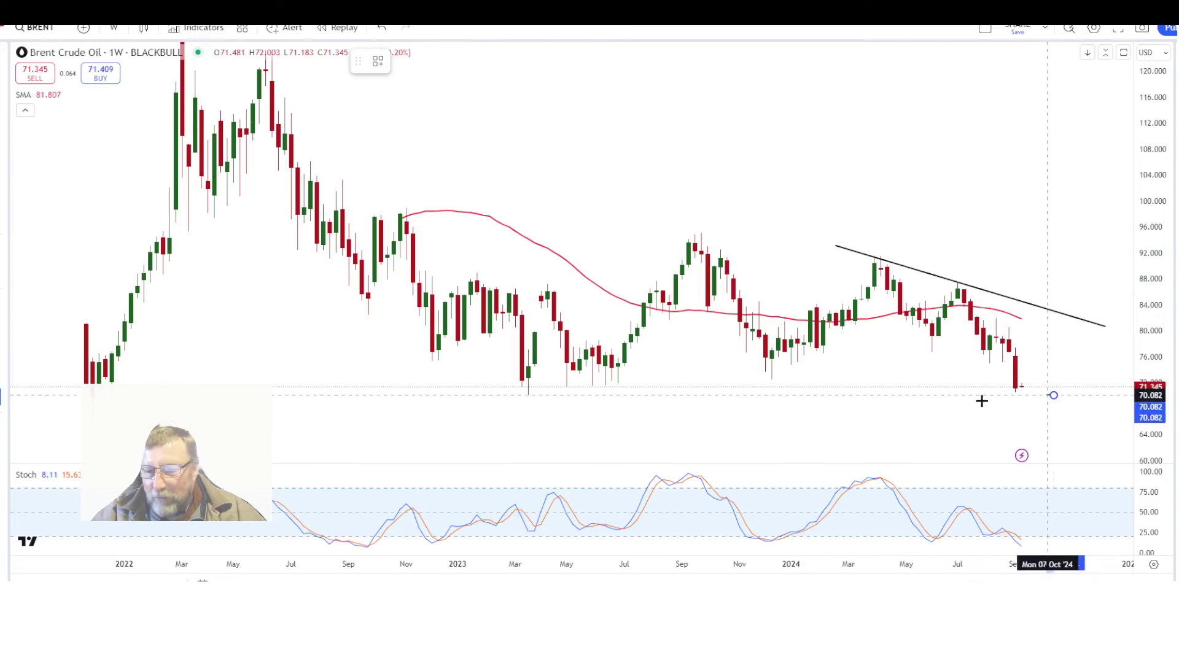
{"action": "left_click", "coordinate": [700, 367]}
{"action": "left_click_drag", "start_coordinate": [1054, 395], "coordinate": [1118, 399]}
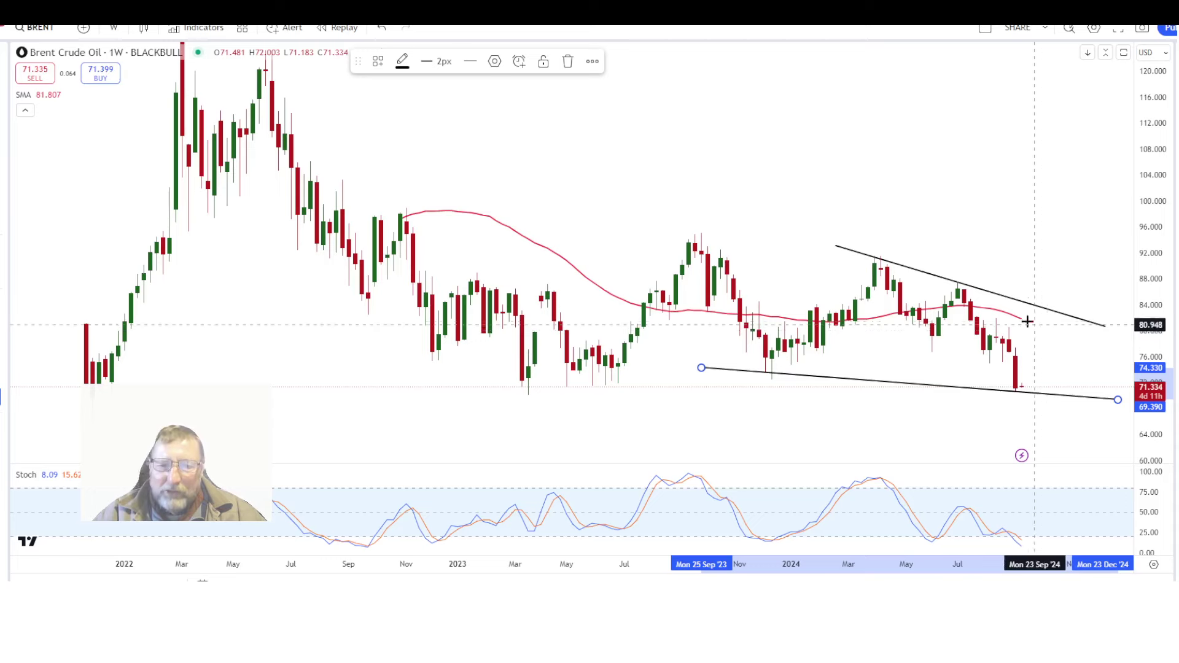
Stretch the price scale to enlarge the Brent candles within the wedge
{"action": "scroll", "coordinate": [861, 286], "scroll_direction": "down", "scroll_amount": 1}
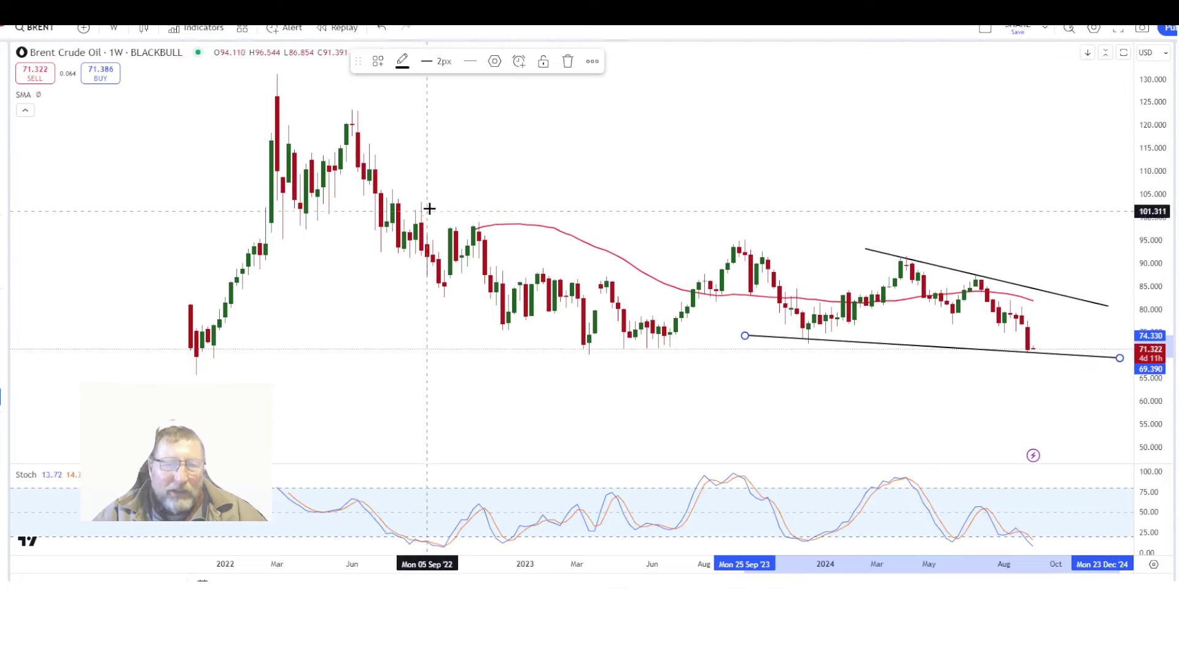
{"action": "scroll", "coordinate": [255, 215], "scroll_direction": "up", "scroll_amount": 2}
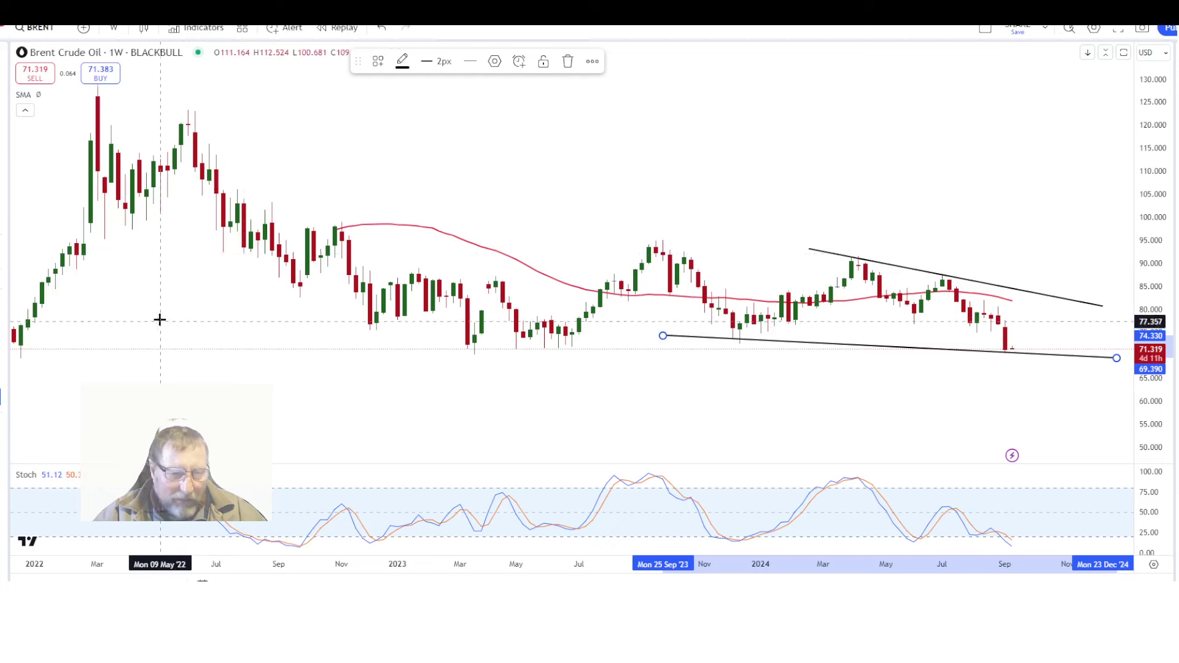
{"action": "left_click_drag", "start_coordinate": [1158, 155], "coordinate": [1158, 184]}
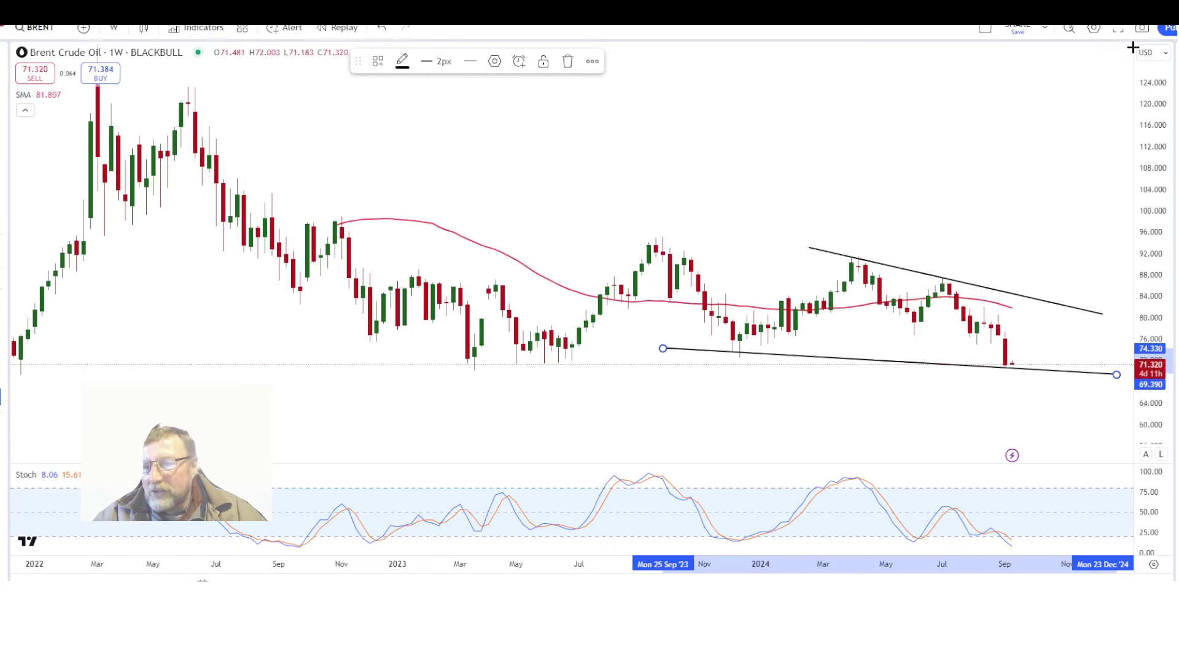
{"action": "left_click_drag", "start_coordinate": [984, 237], "coordinate": [976, 197]}
{"action": "left_click_drag", "start_coordinate": [1120, 178], "coordinate": [1132, 203]}
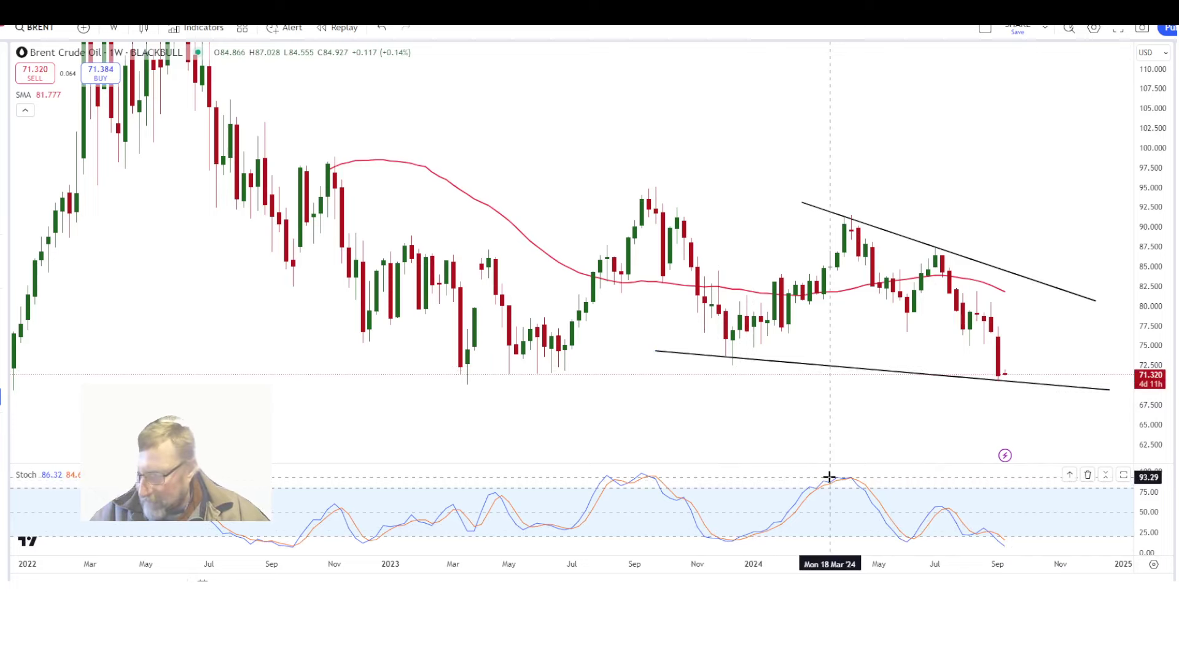
Search for SLM and load the weekly SANLAM LIMITED (JSE) chart
{"action": "left_click", "coordinate": [38, 28]}
{"action": "type", "text": "SLM"}
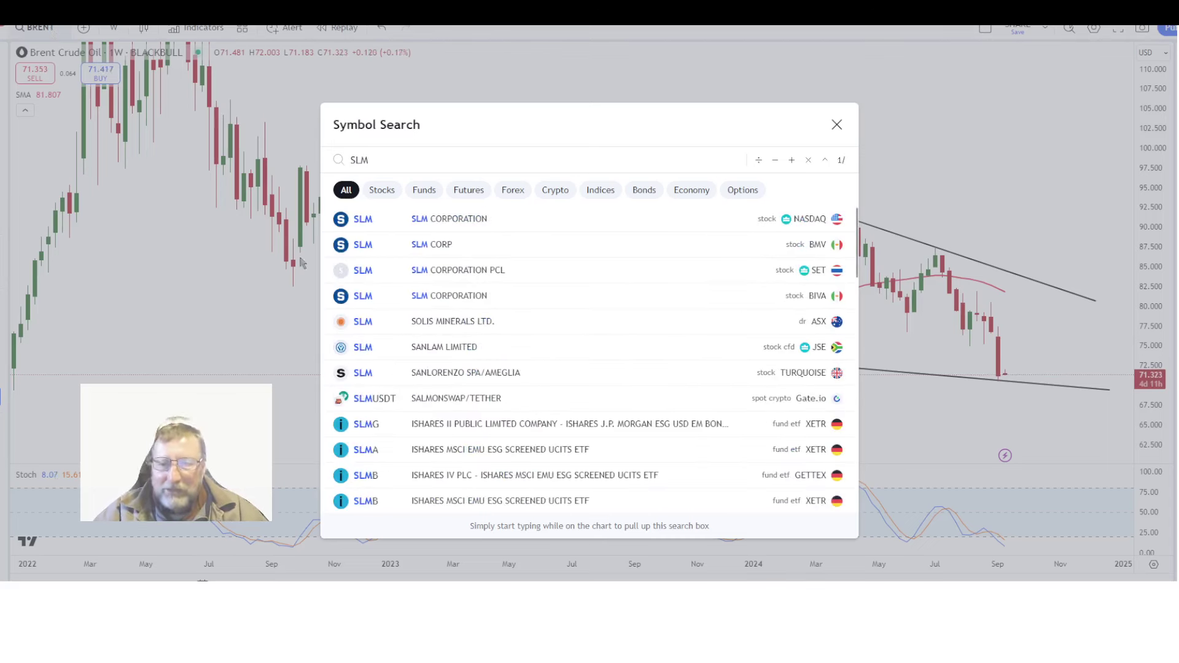
{"action": "left_click", "coordinate": [432, 347]}
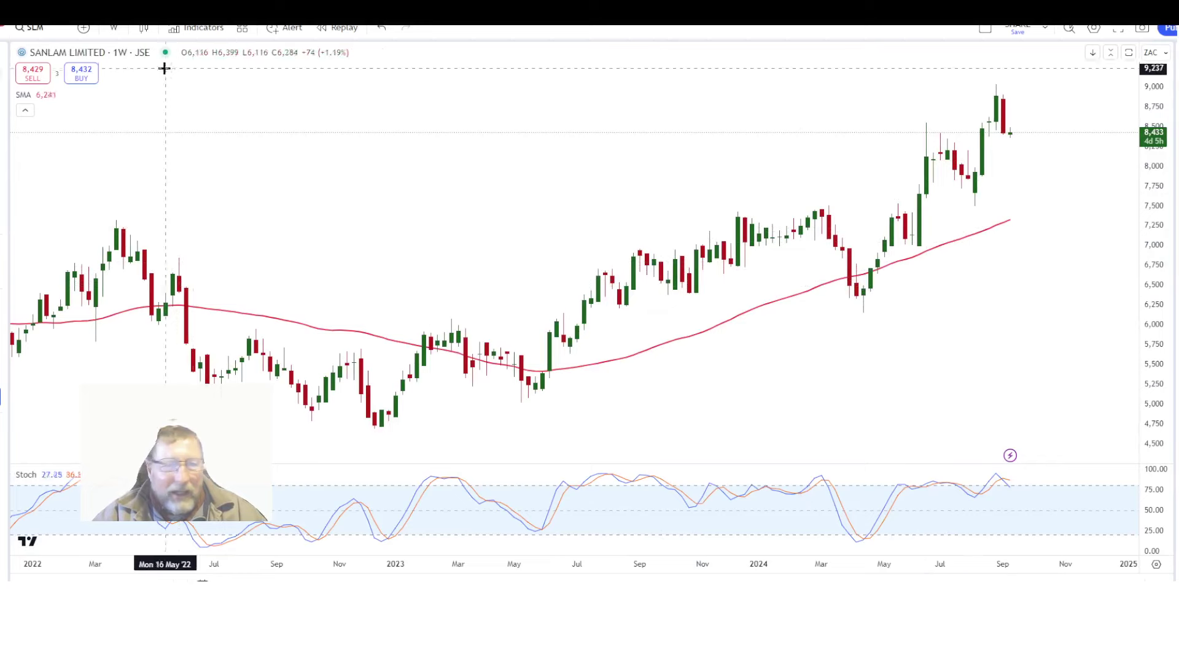
Draw a support line from the March 2024 low to October 2024, then begin an upper line from the November 2023 high
{"action": "key", "text": "alt+t"}
{"action": "left_click", "coordinate": [1059, 135]}
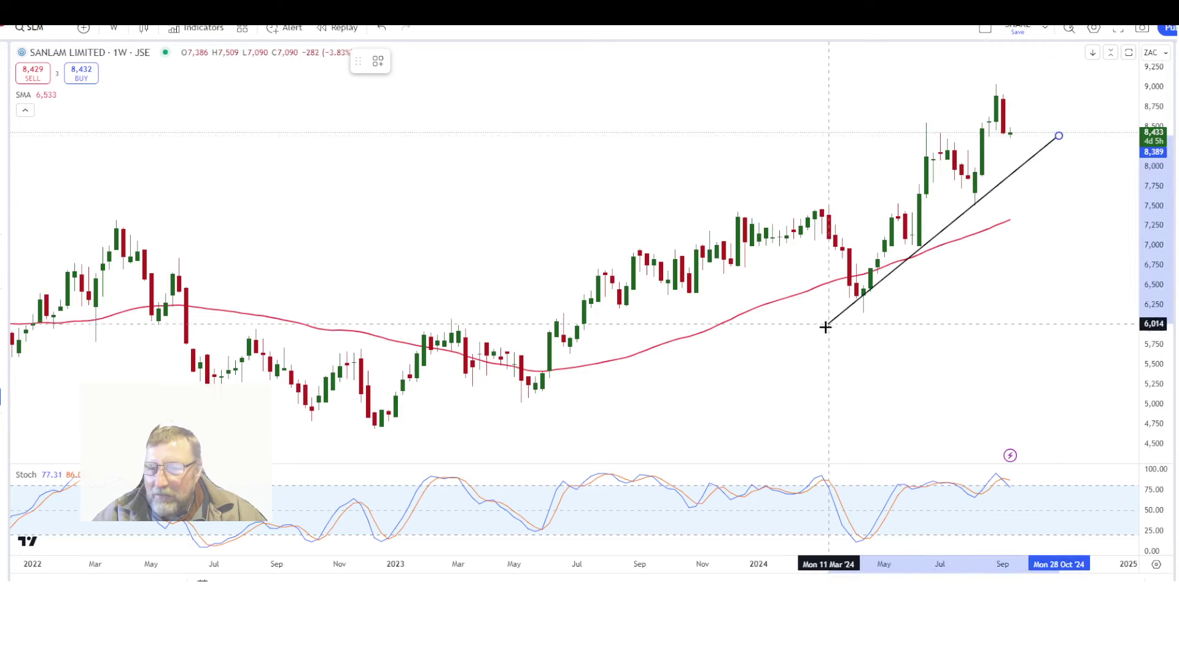
{"action": "left_click", "coordinate": [829, 344]}
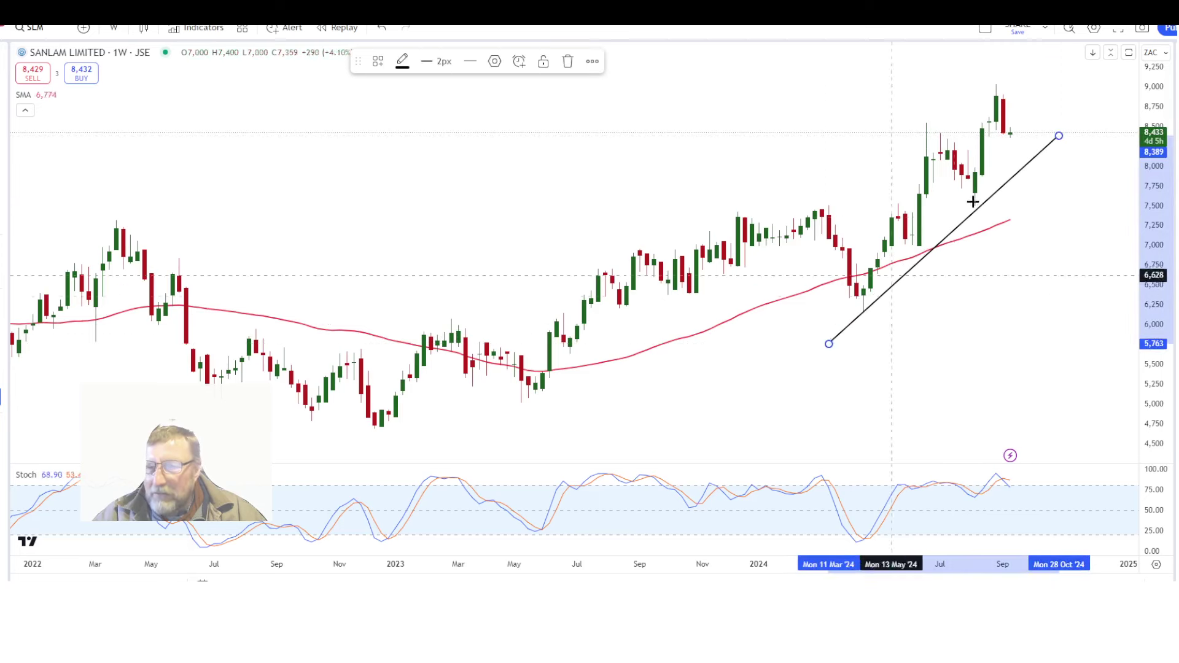
{"action": "left_click_drag", "start_coordinate": [1059, 136], "coordinate": [1059, 127]}
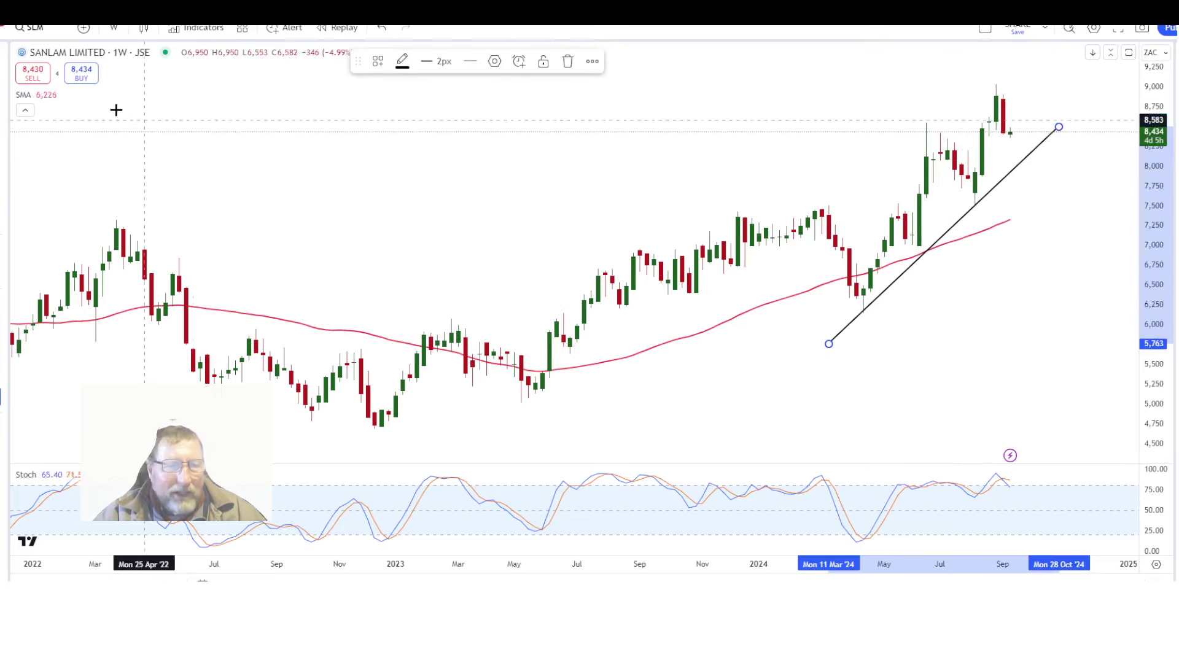
{"action": "left_click", "coordinate": [8, 76]}
{"action": "left_click", "coordinate": [1037, 74]}
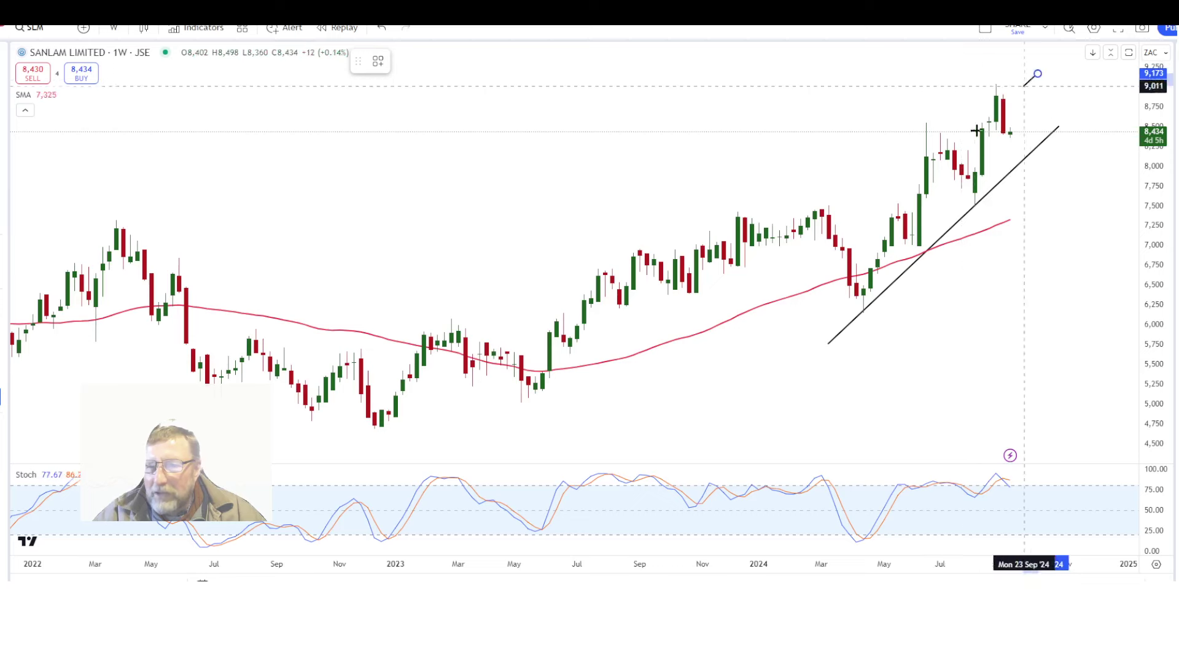
{"action": "left_click", "coordinate": [710, 224]}
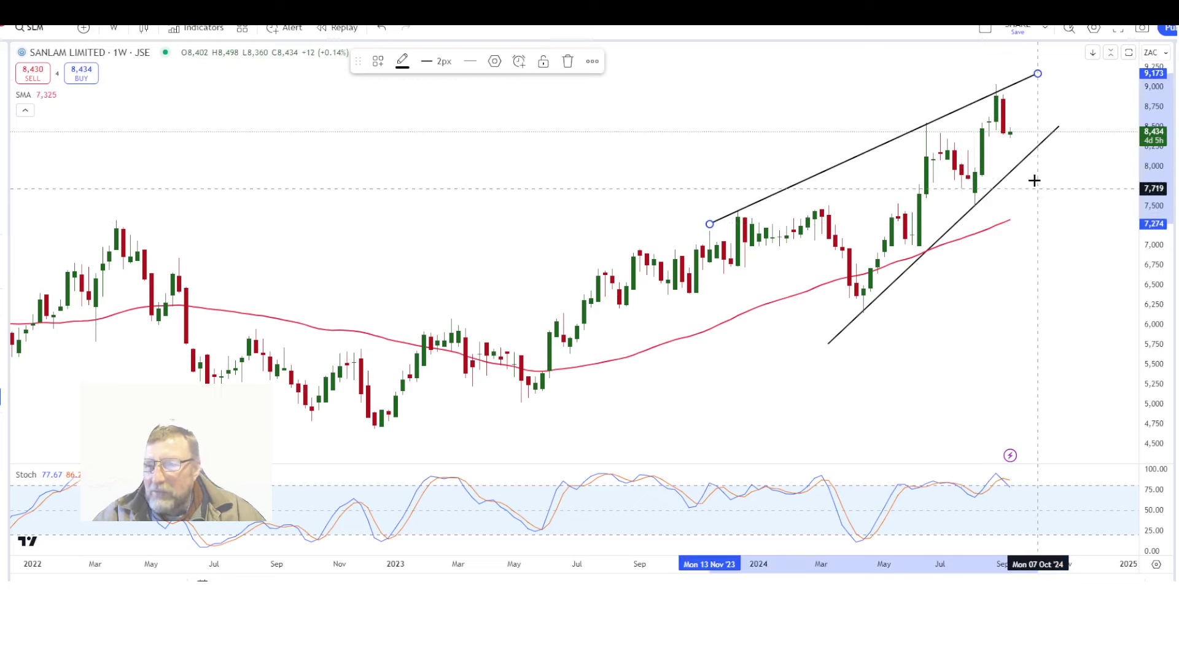